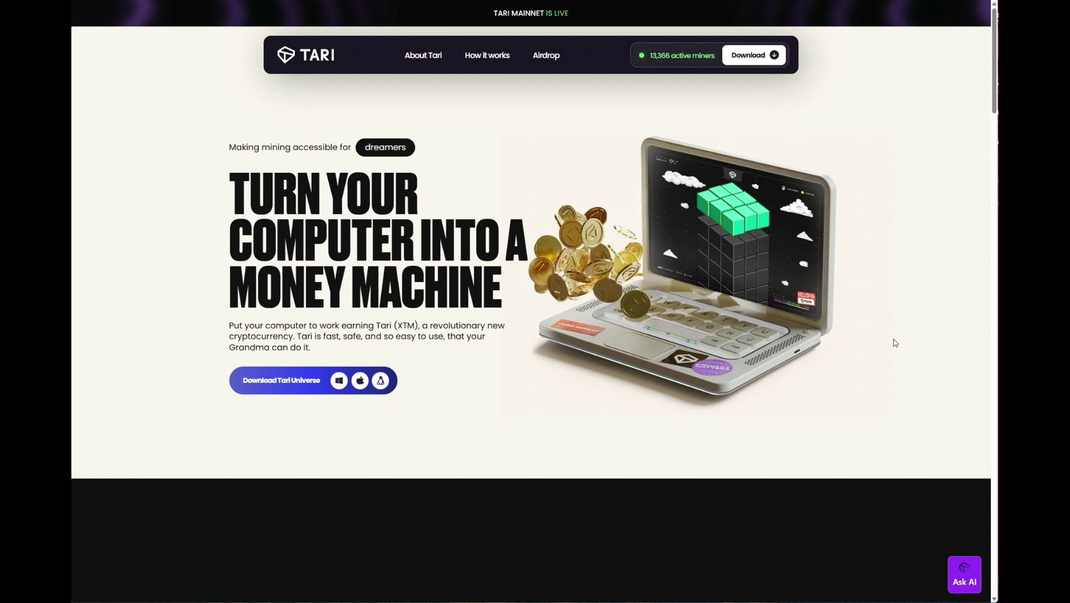
Scroll the Tari homepage from the mining hero past the app screenshot and testimonials to 'Supported by'.
scroll(895, 343, "down", 10)
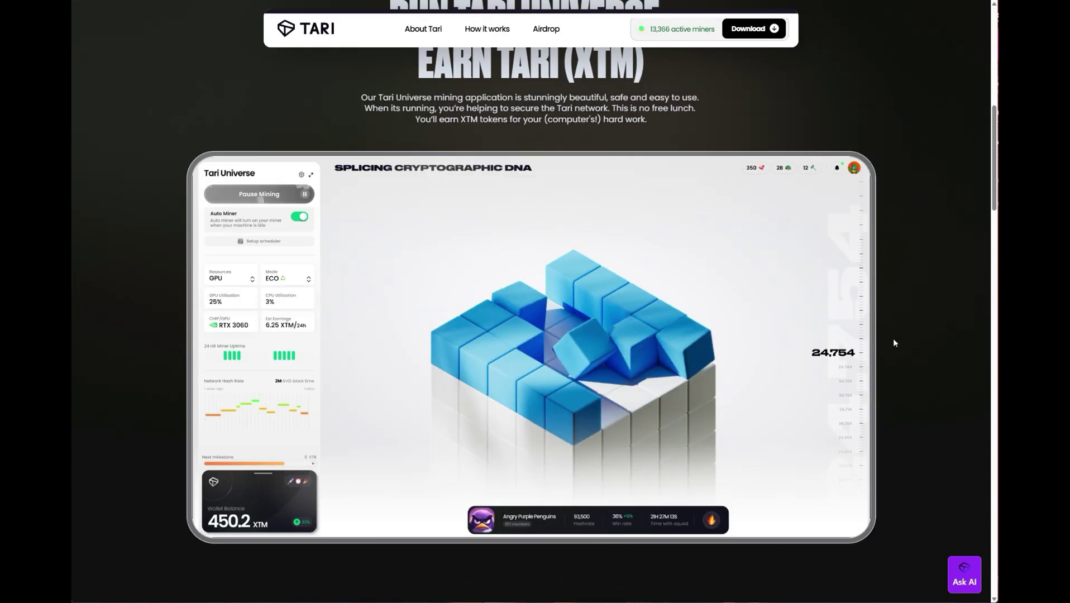
scroll(893, 340, "down", 7)
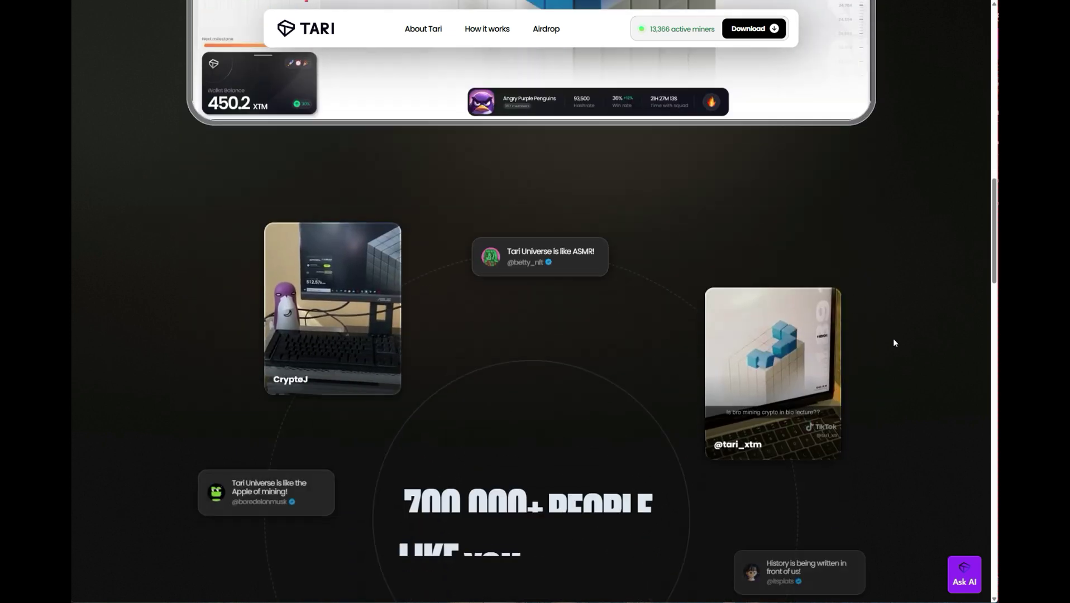
scroll(893, 340, "down", 10)
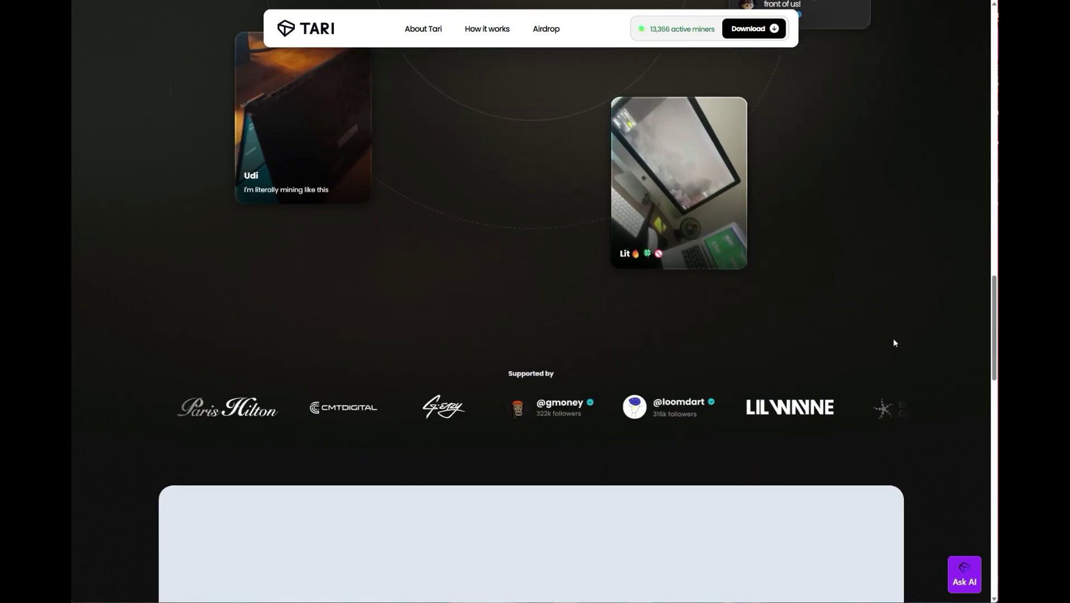
scroll(894, 343, "down", 10)
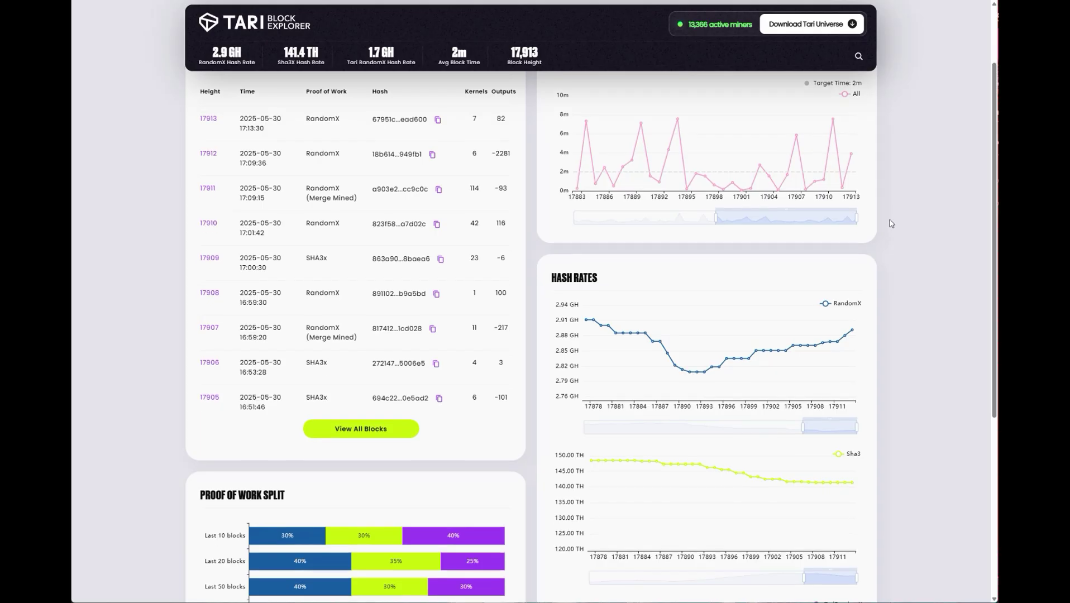
Scroll the Block Explorer down to Active Validator Nodes, then back up to the top.
scroll(889, 221, "down", 3)
scroll(890, 224, "down", 2)
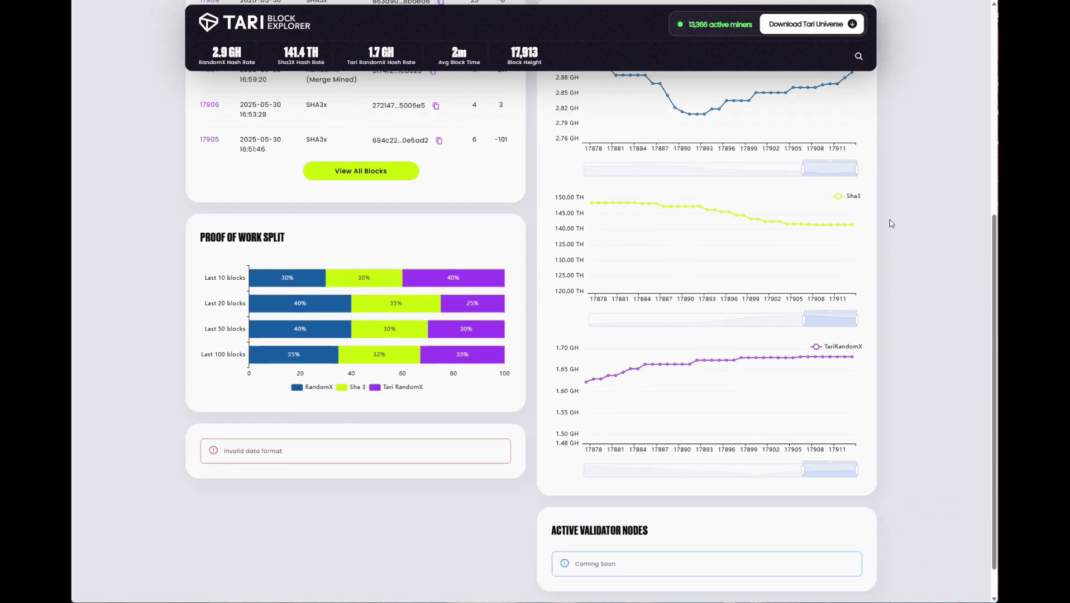
scroll(891, 223, "up", 7)
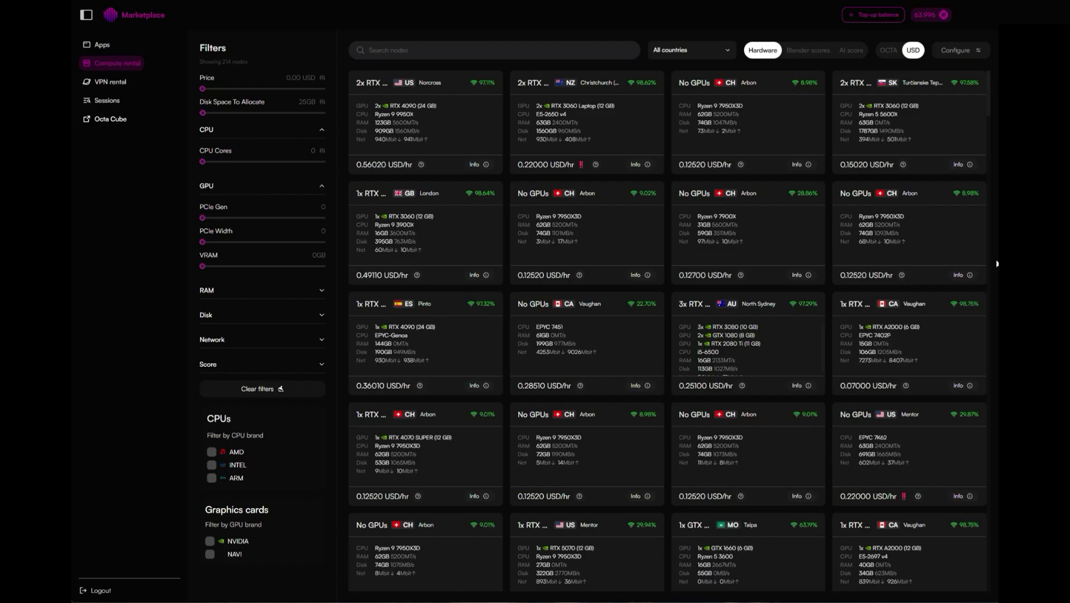
Scroll down the Compute rental node grid to compare GPUs and hourly USD prices.
scroll(891, 264, "down", 7)
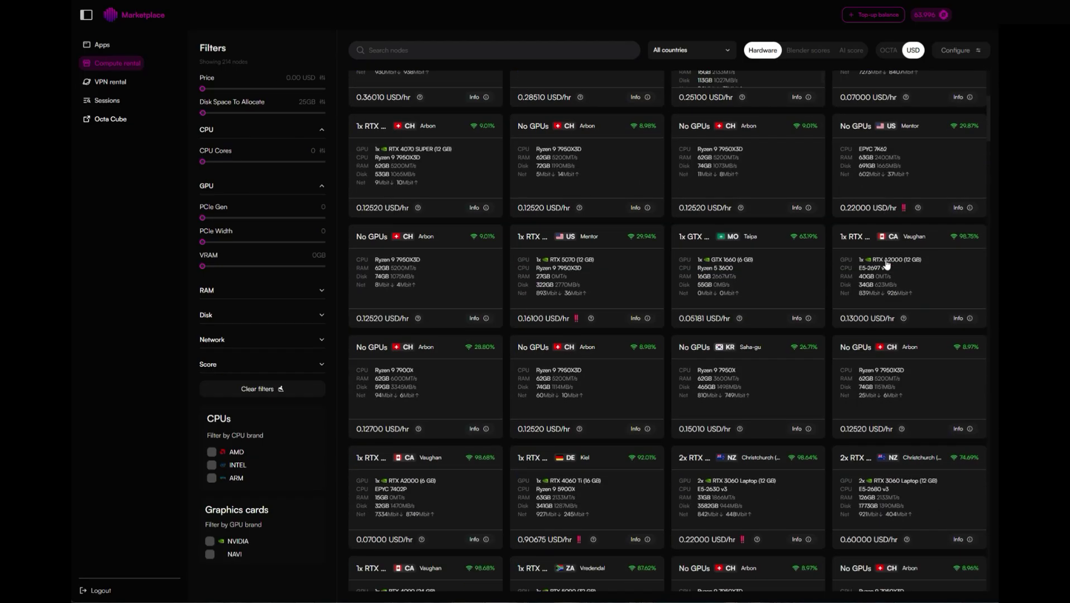
scroll(887, 264, "down", 7)
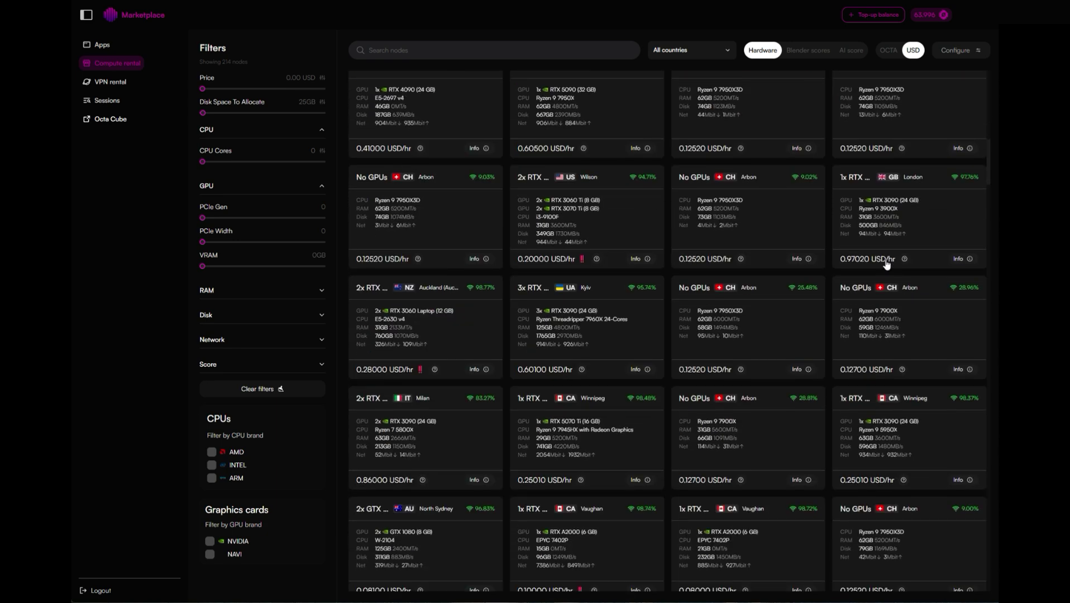
scroll(886, 264, "down", 7)
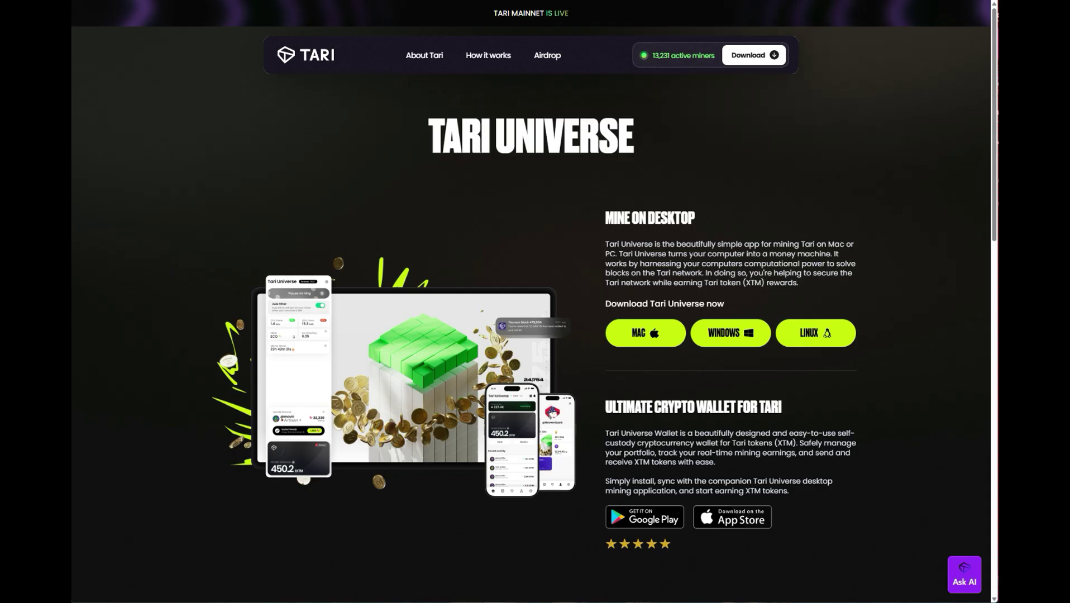
scroll(632, 389, "down", 3)
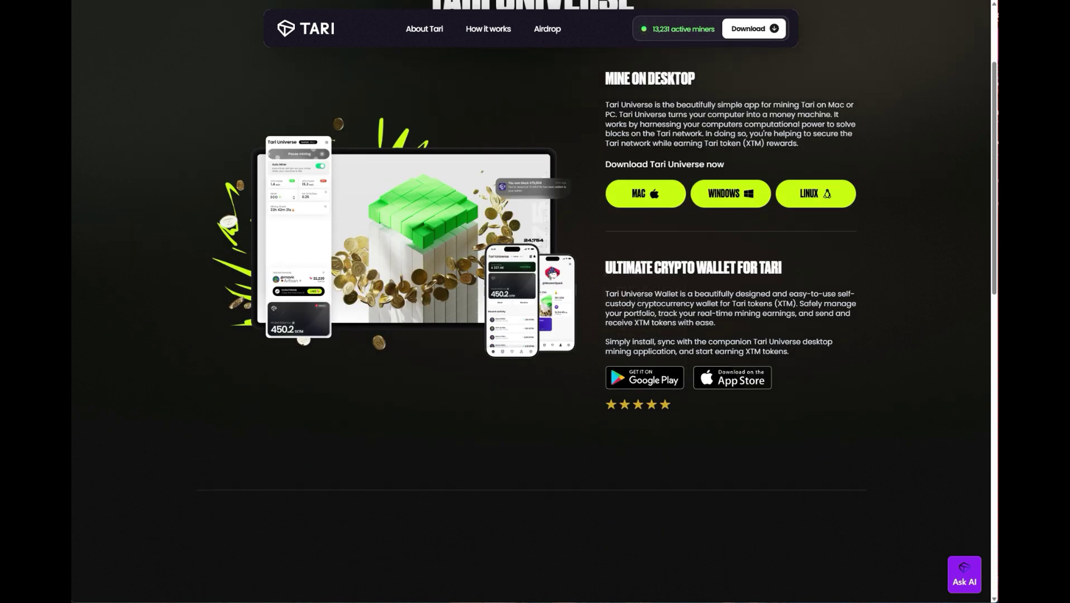
mouse_move(618, 380)
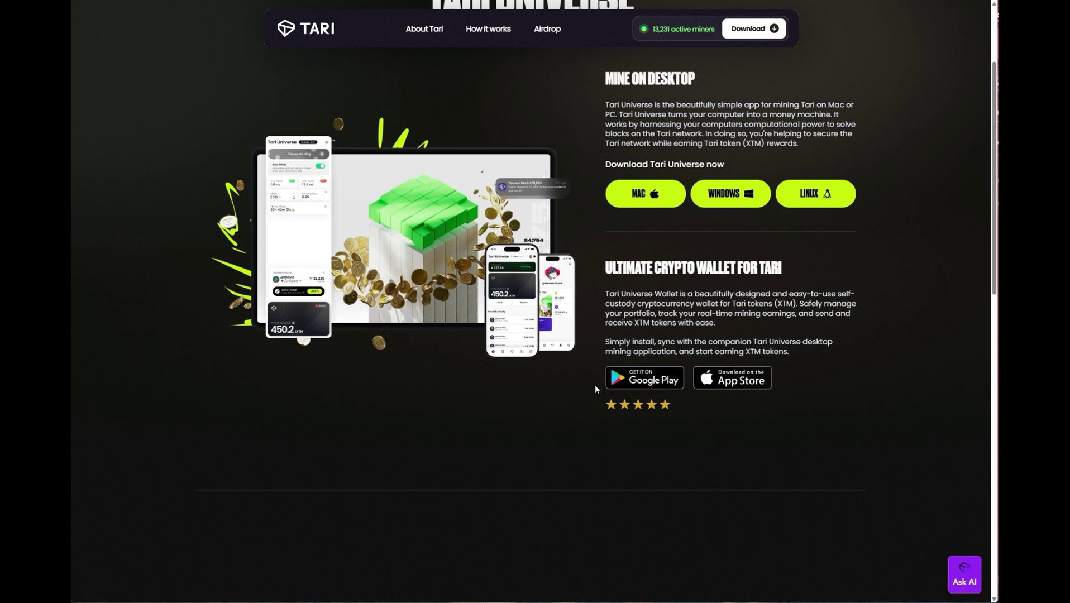
scroll(595, 385, "up", 3)
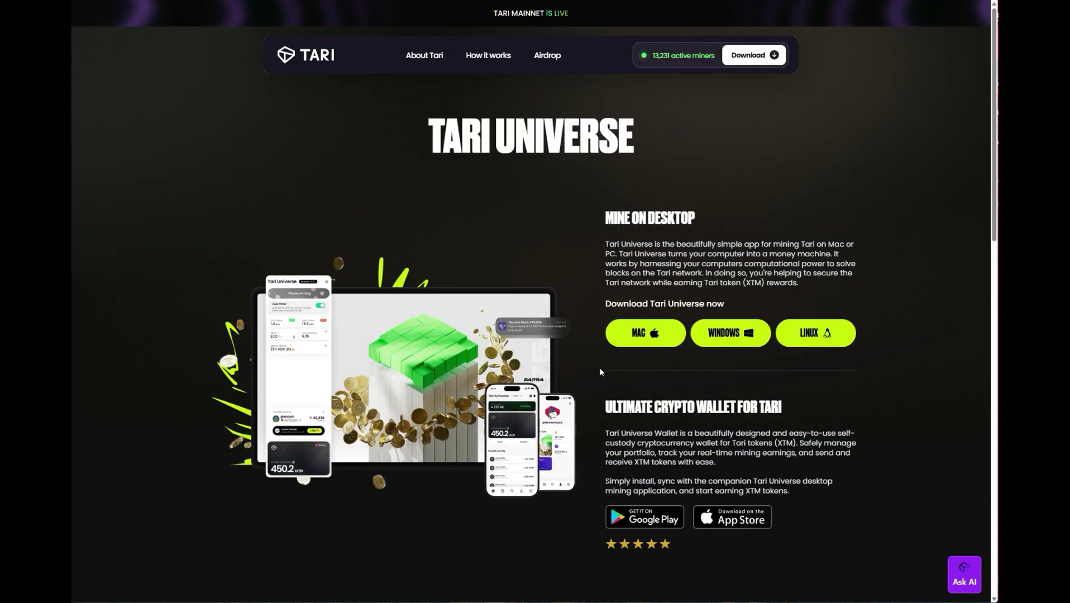
left_click(316, 60)
left_click_drag(993, 75, 995, 556)
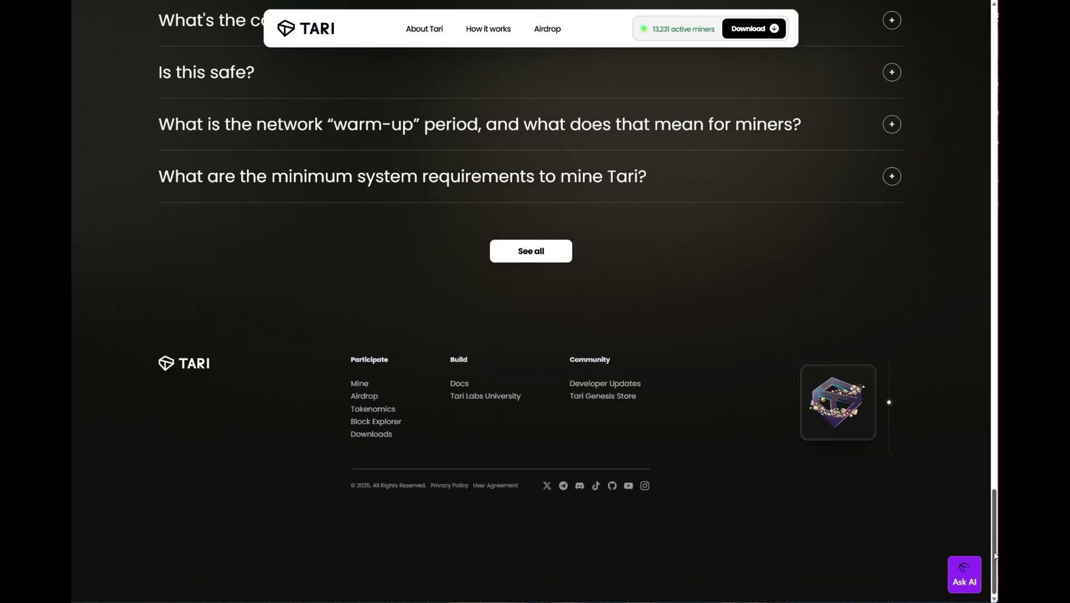
left_click(380, 434)
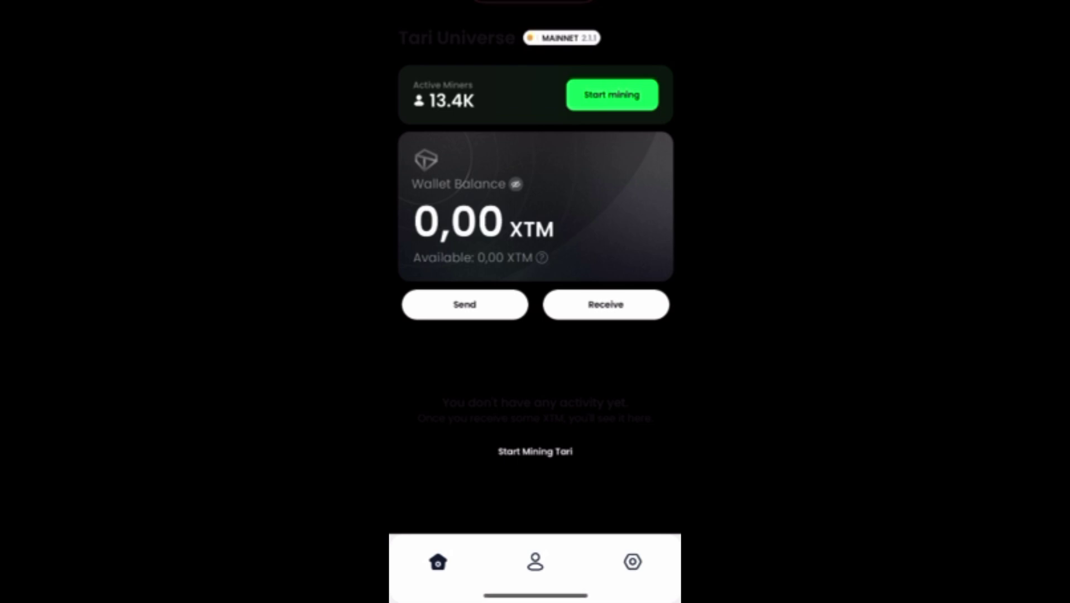
Copy the wallet's text receiving address from the Receive screen.
left_click(605, 304)
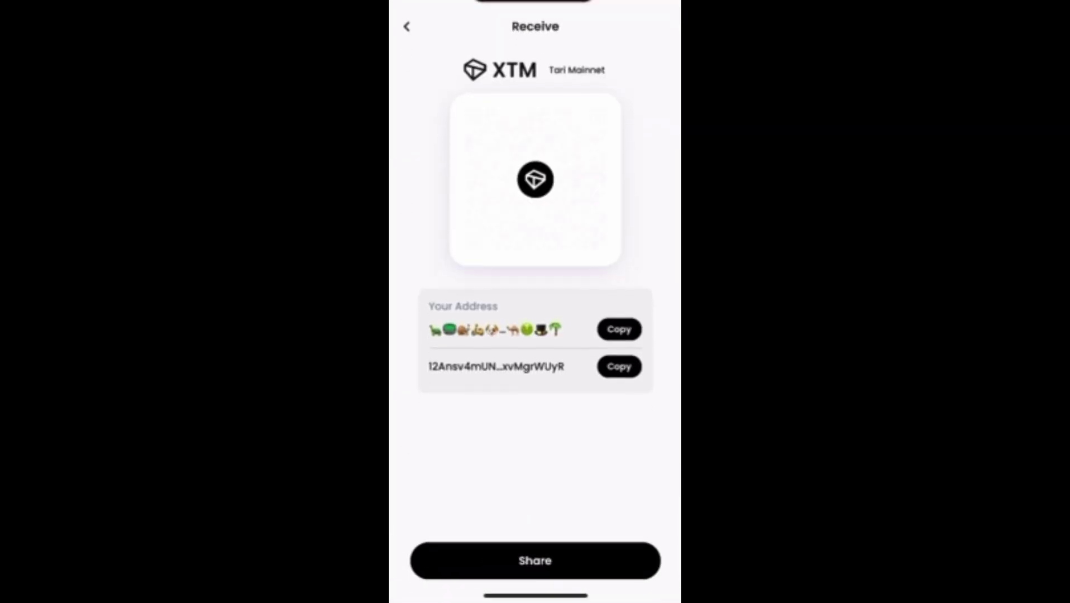
left_click(618, 367)
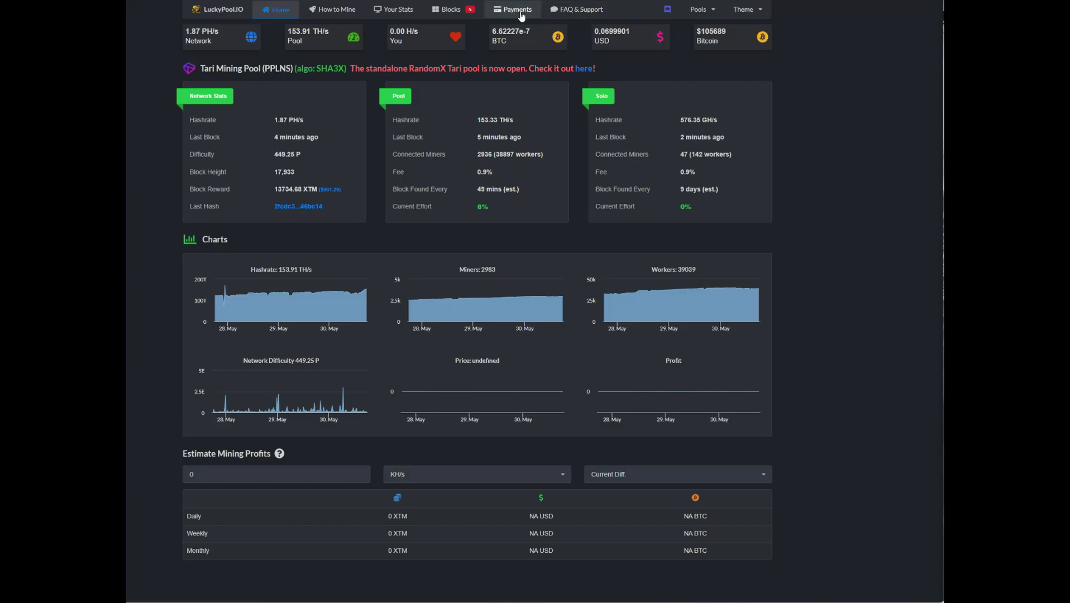
Review the pool's found blocks and rewards in the Blocks table, then return to Home.
left_click(449, 11)
scroll(810, 228, "down", 5)
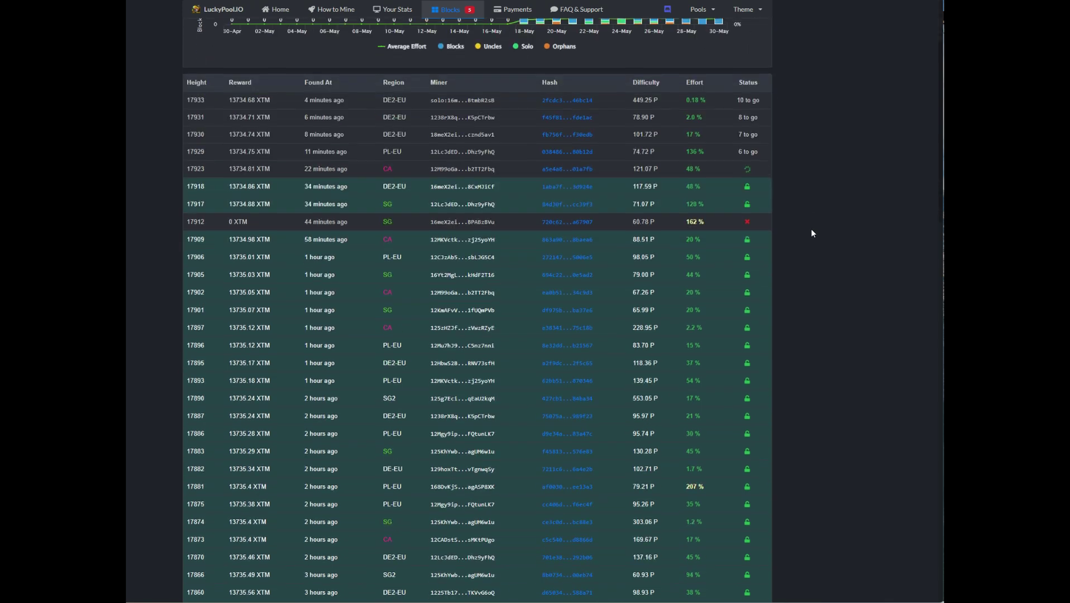
scroll(810, 228, "up", 5)
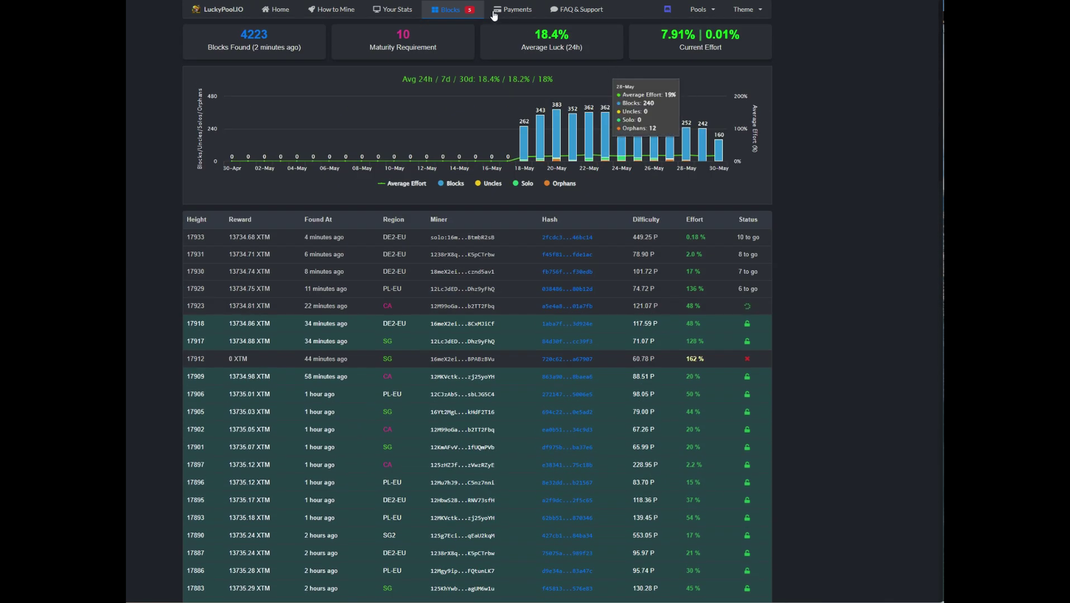
left_click(279, 11)
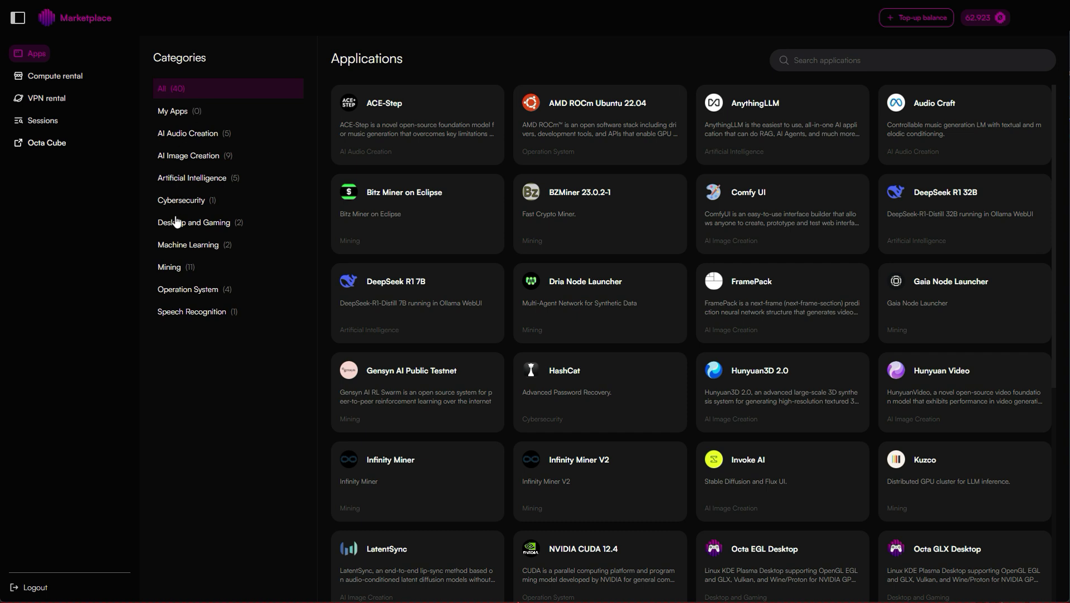
Choose SRBMiner 2.2.8, filter nodes to 16GB VRAM, sort by price, and configure the cheapest.
left_click(179, 272)
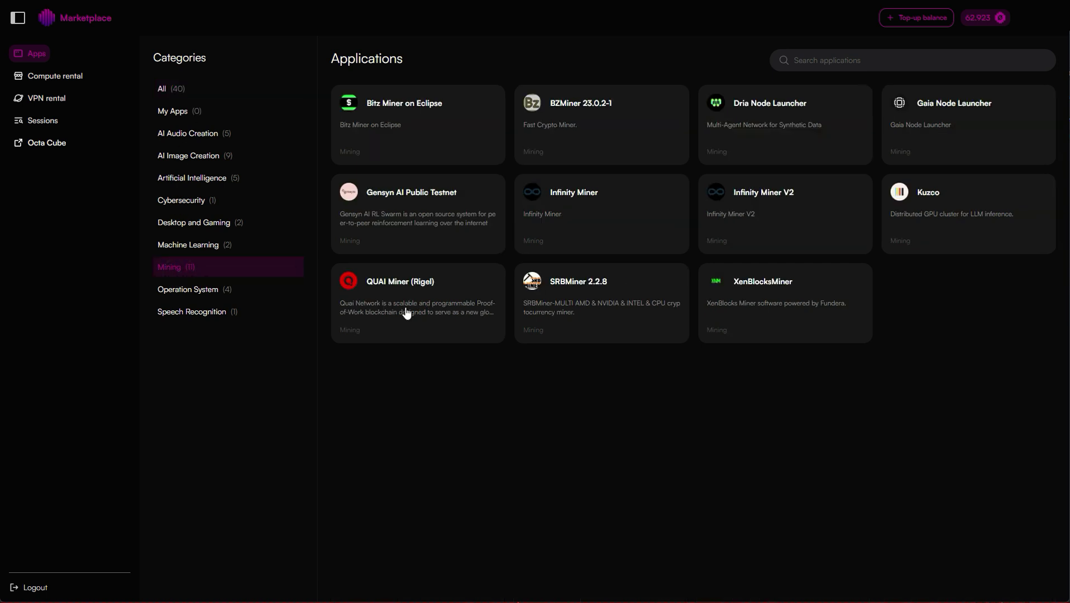
left_click(595, 307)
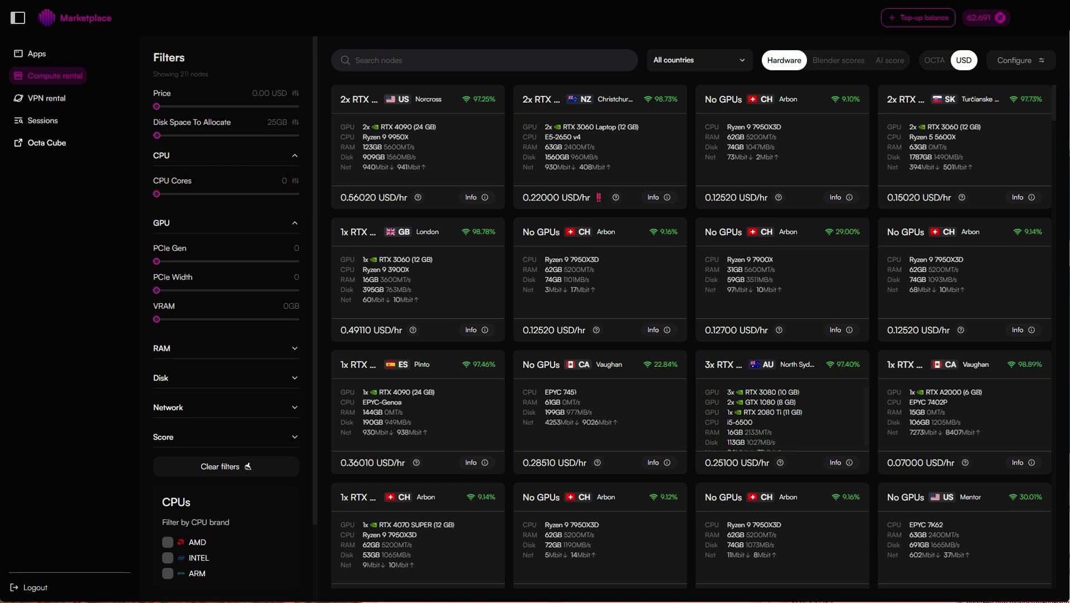
scroll(466, 334, "down", 7)
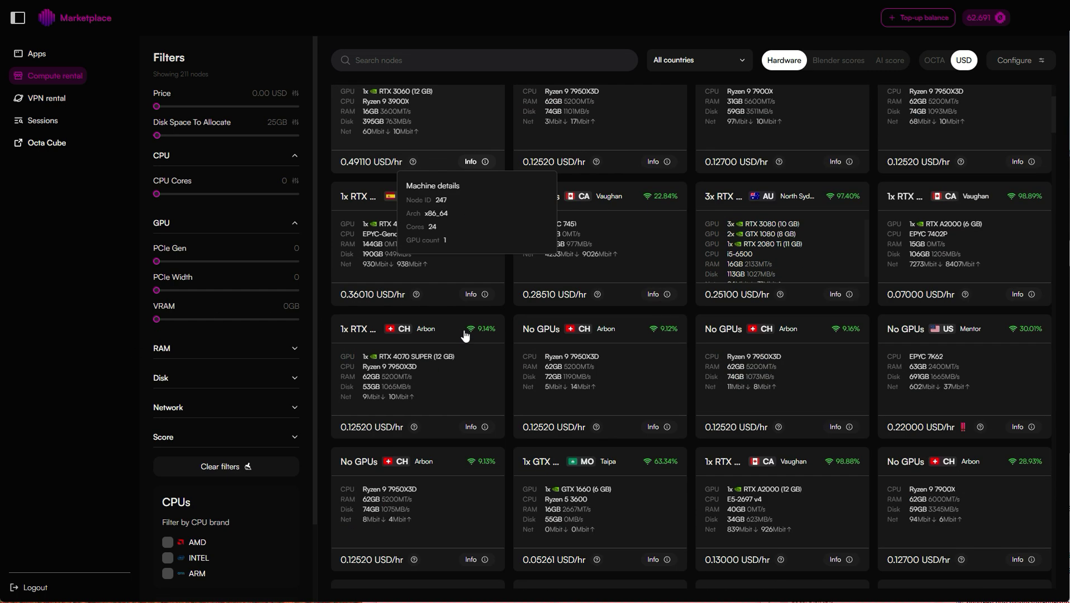
scroll(465, 335, "down", 10)
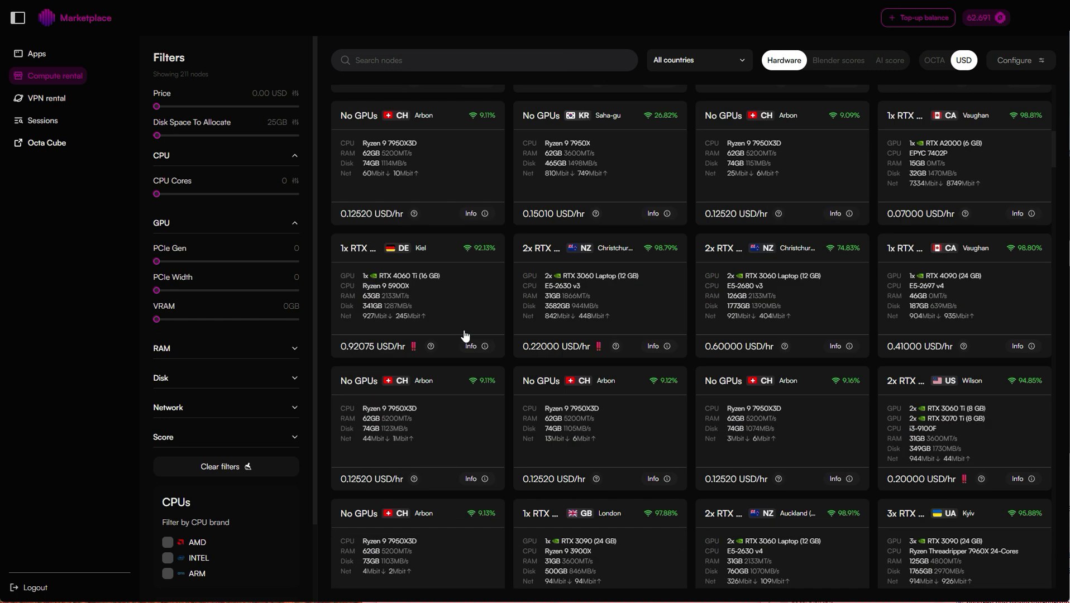
scroll(466, 335, "down", 10)
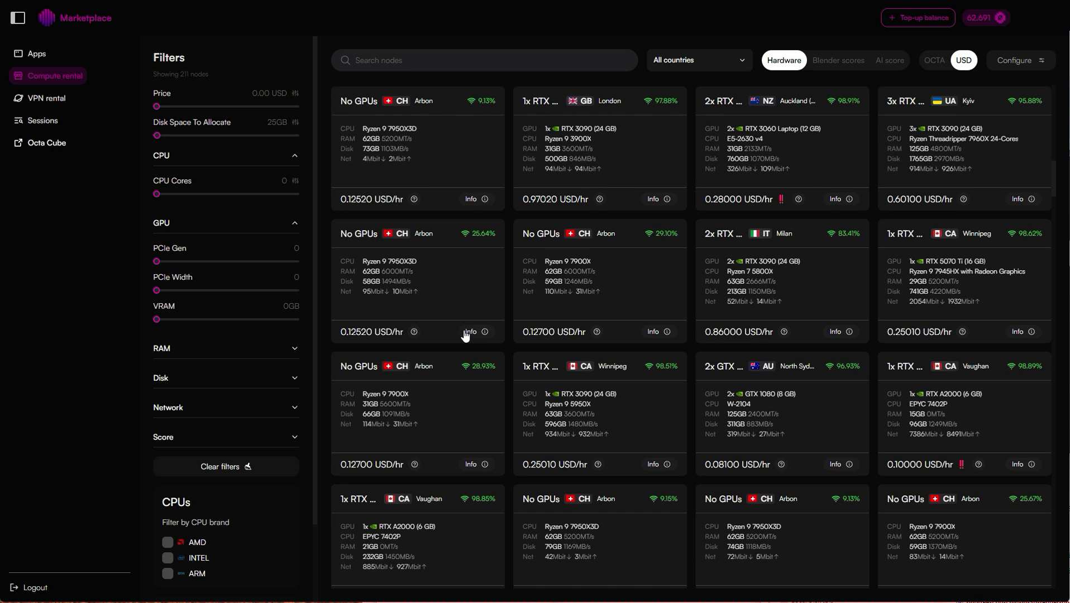
scroll(723, 229, "down", 8)
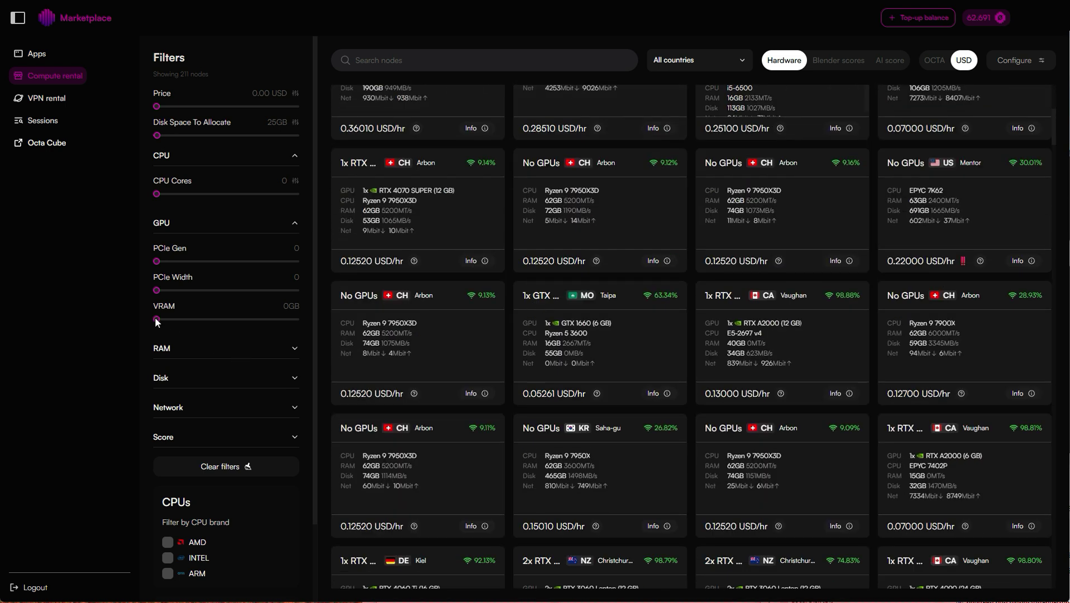
left_click_drag(178, 324, 202, 327)
scroll(523, 317, "up", 2)
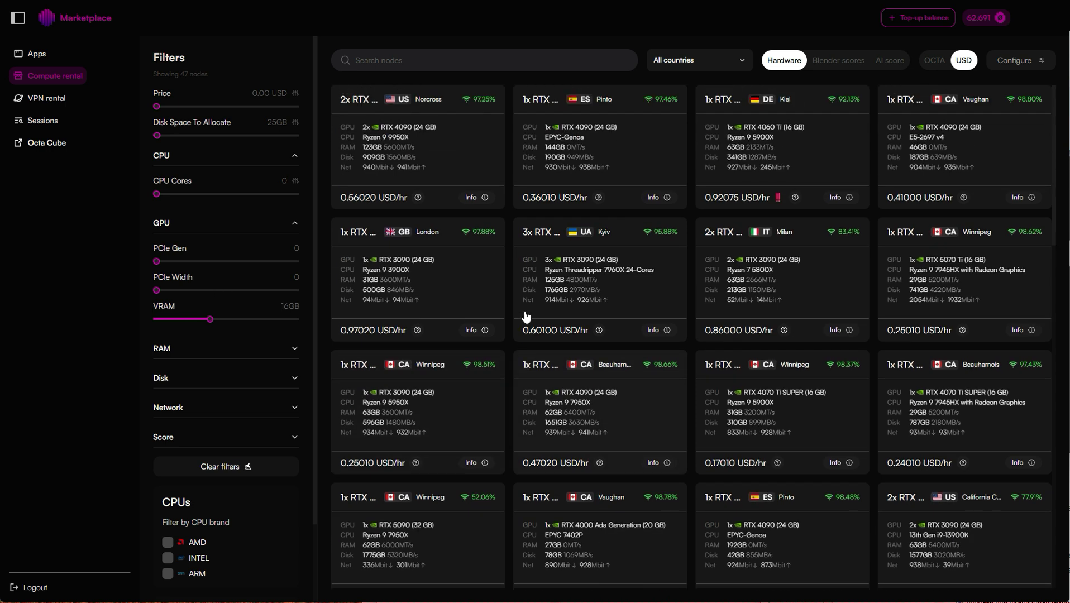
left_click(295, 94)
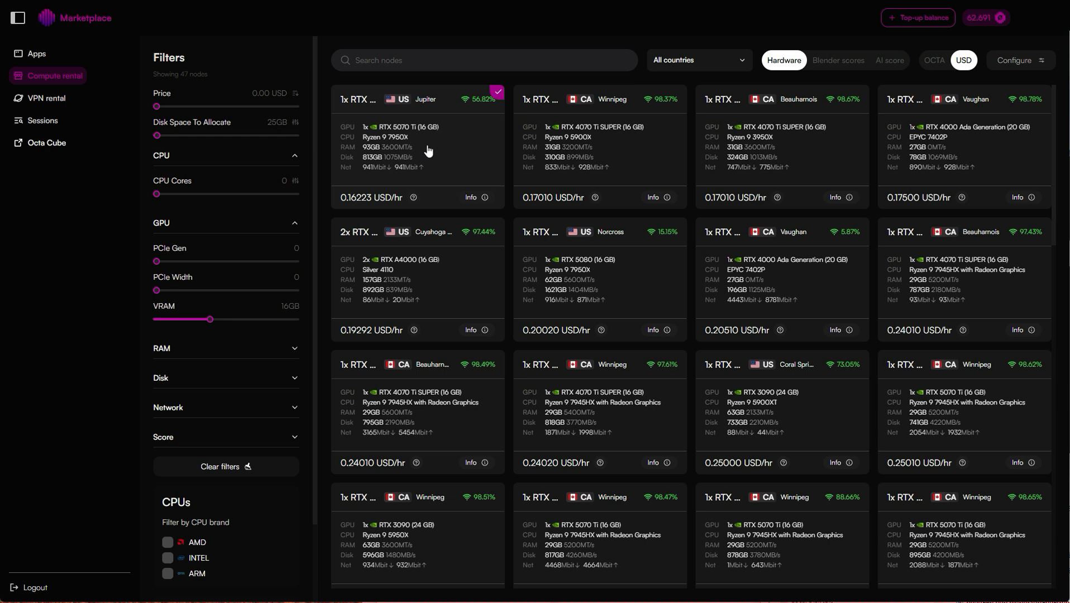
left_click(1029, 61)
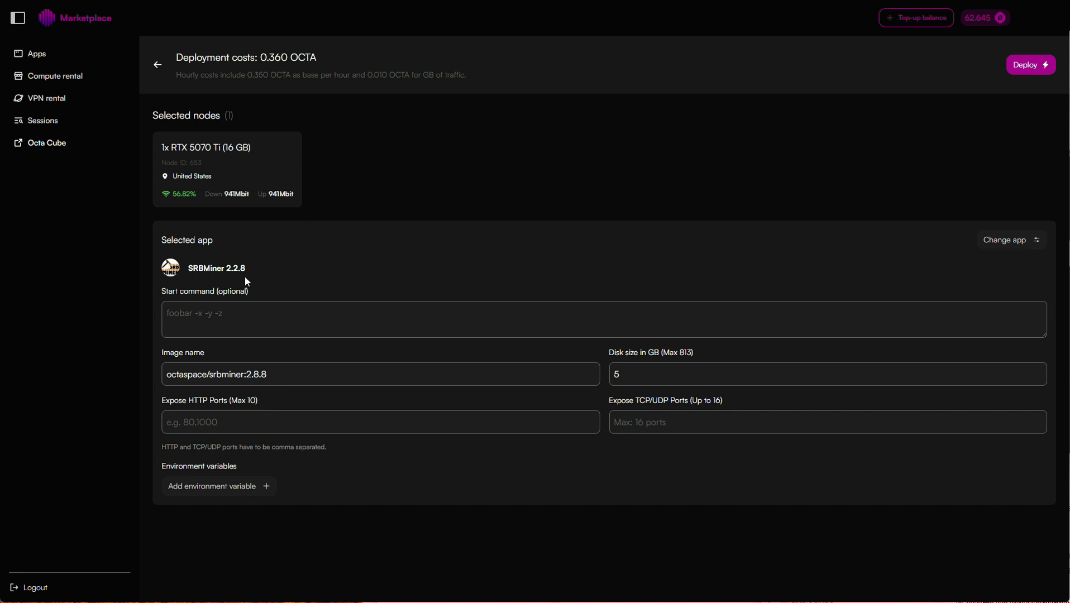
Place the cursor in the deployment form's optional Start command field.
left_click(219, 319)
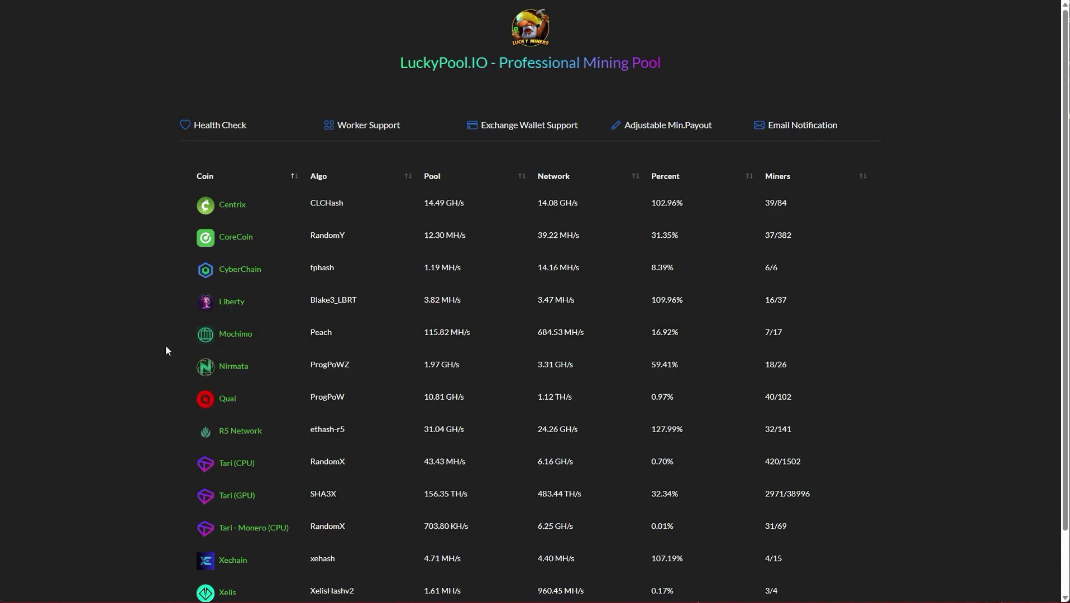
scroll(165, 345, "down", 2)
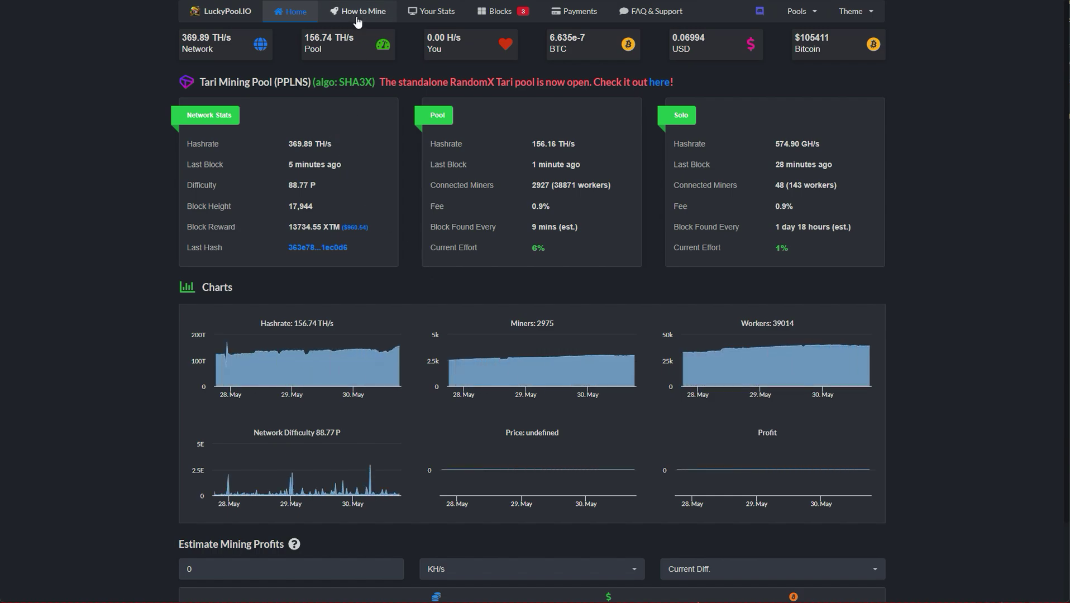
Paste the wallet into How to Mine, keep US stratum ca.luckypool.io:6118, and select the SRBMiner arguments.
left_click(356, 15)
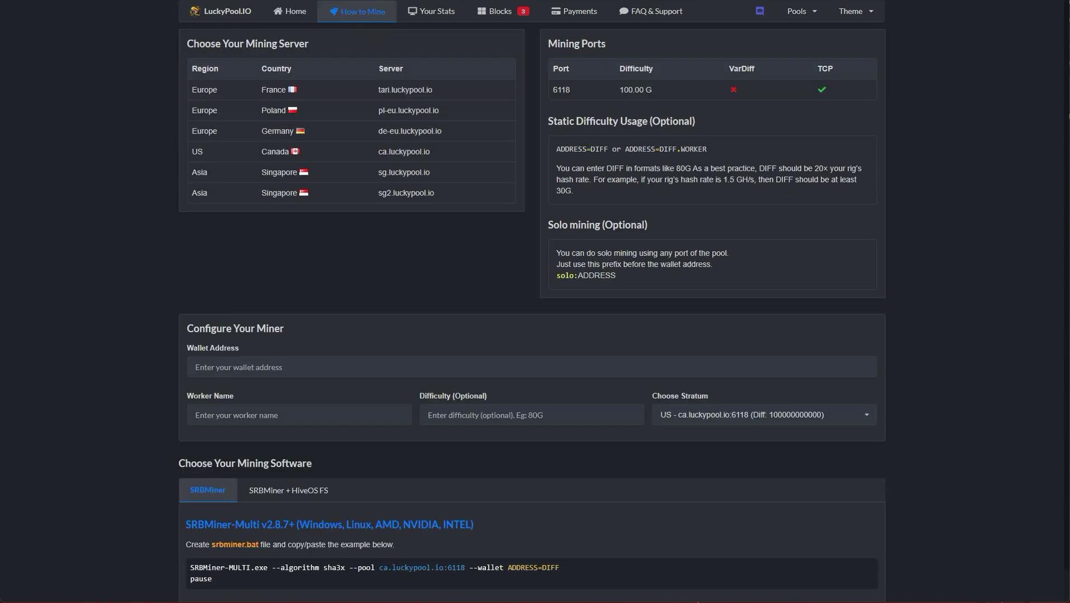
left_click(330, 366)
key("ctrl+v")
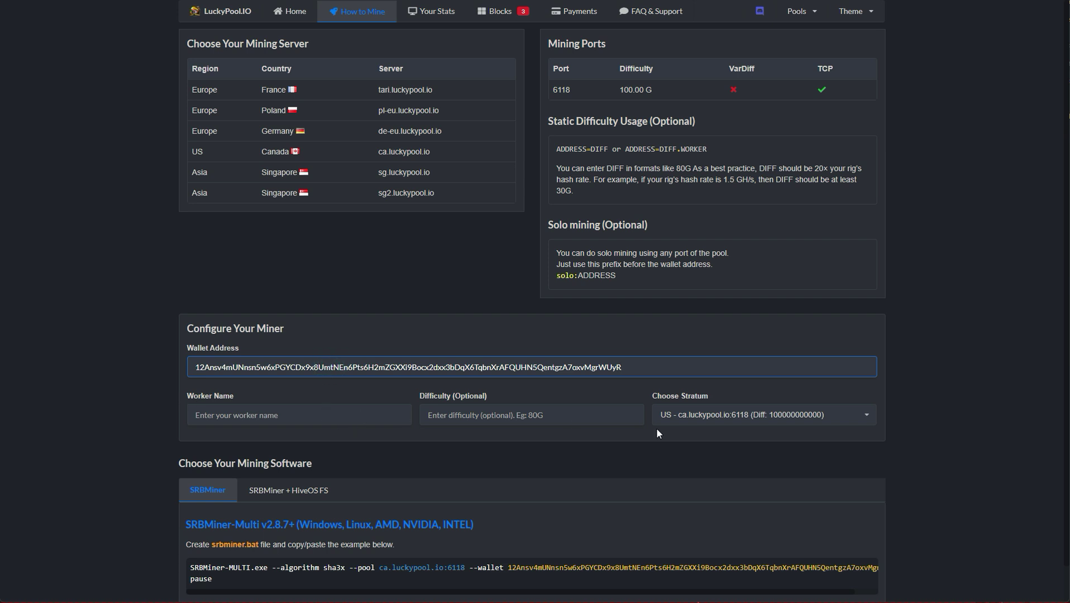
left_click(767, 416)
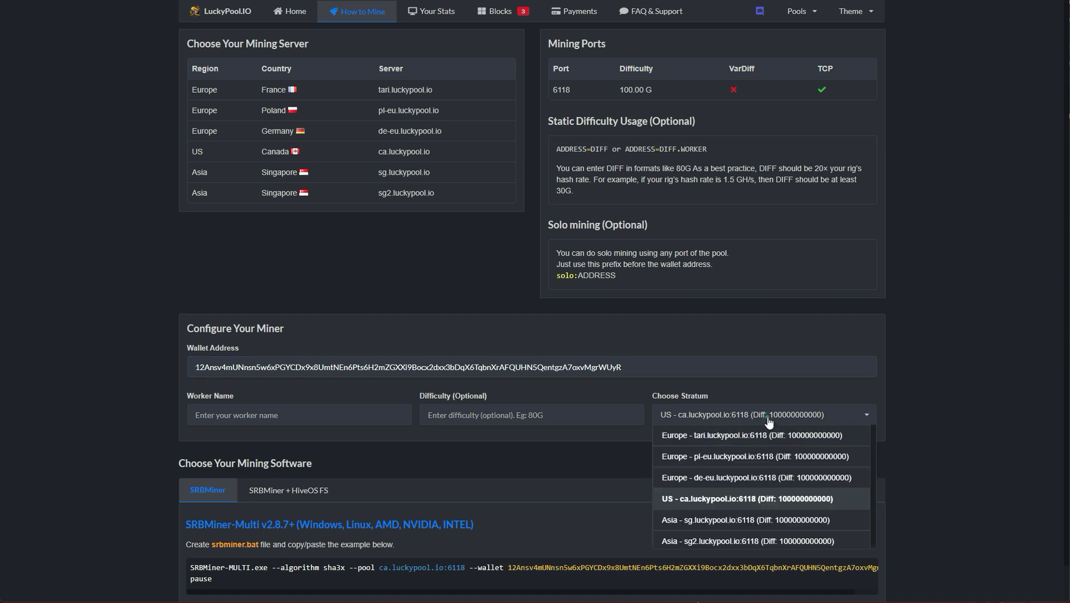
left_click(704, 506)
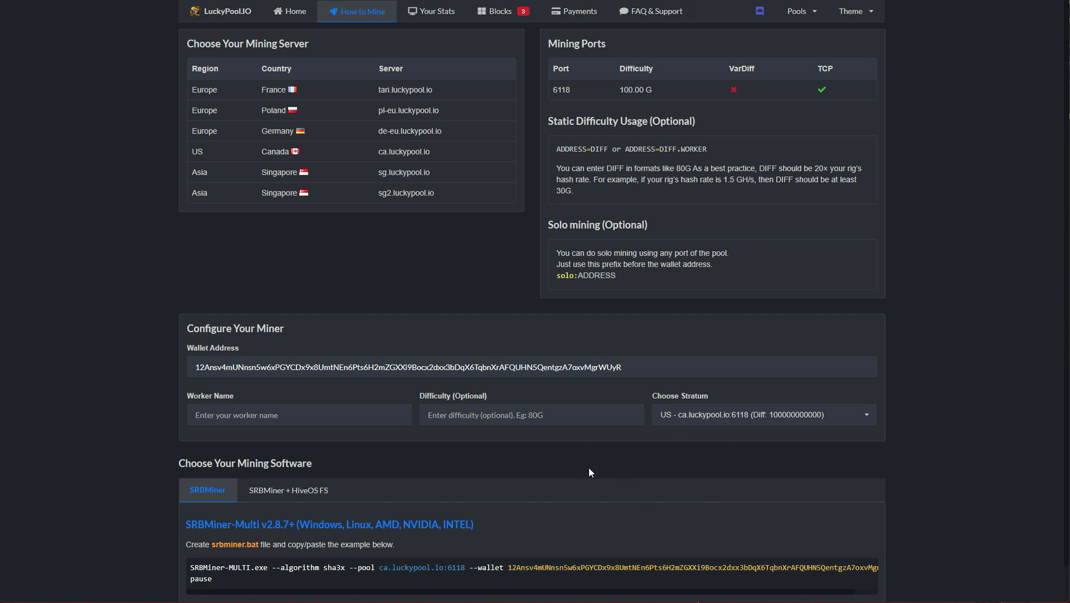
scroll(588, 468, "down", 1)
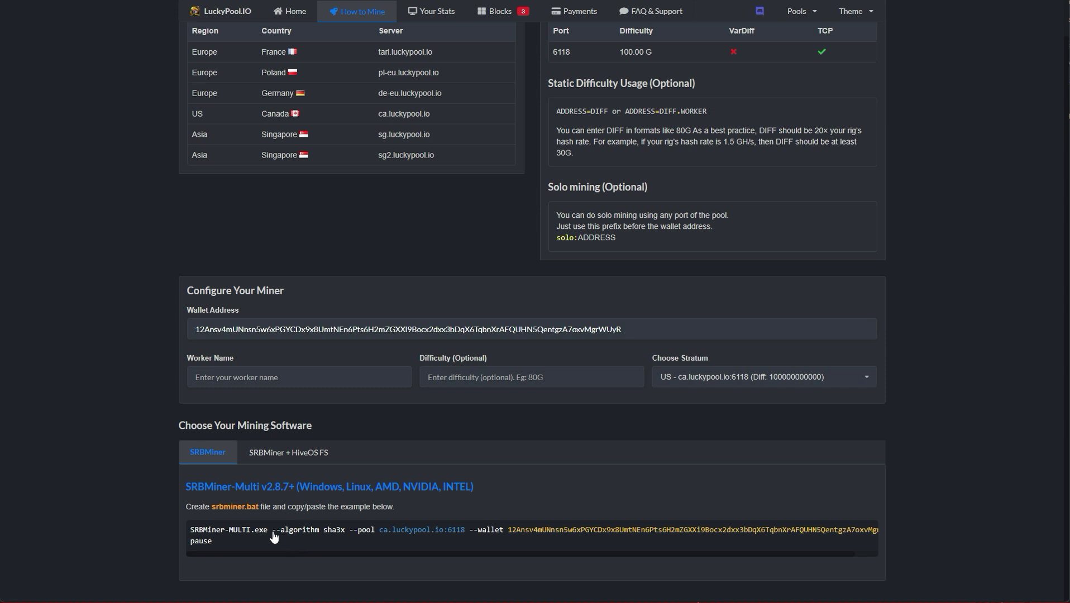
left_click_drag(272, 535, 928, 534)
key("ctrl+c")
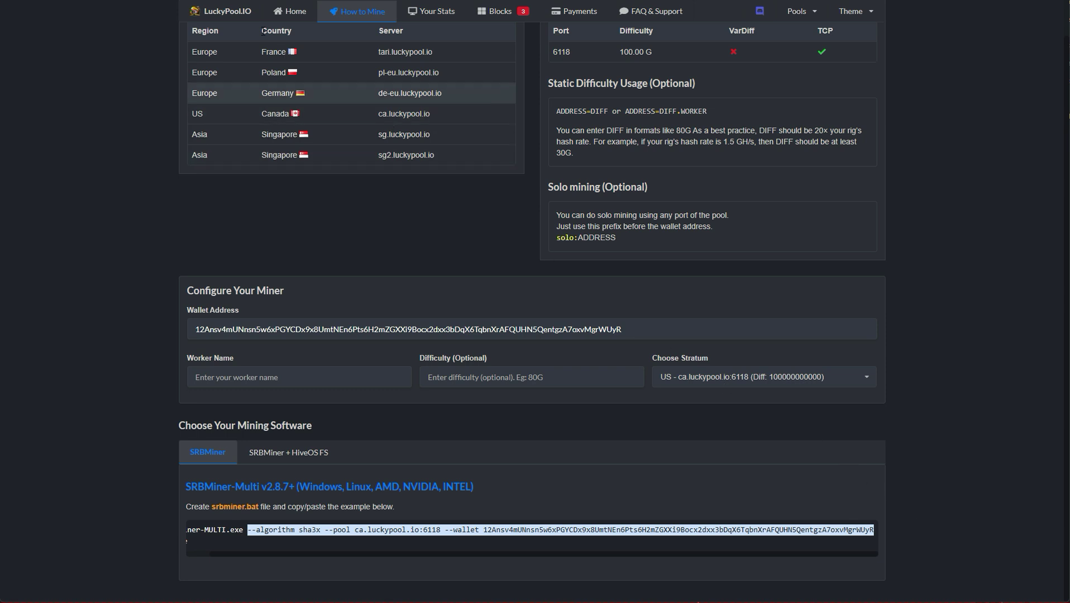
Paste the LuckyPool sha3x mining command as the start command and deploy to the RTX 5070 Ti node.
key("alt+Tab")
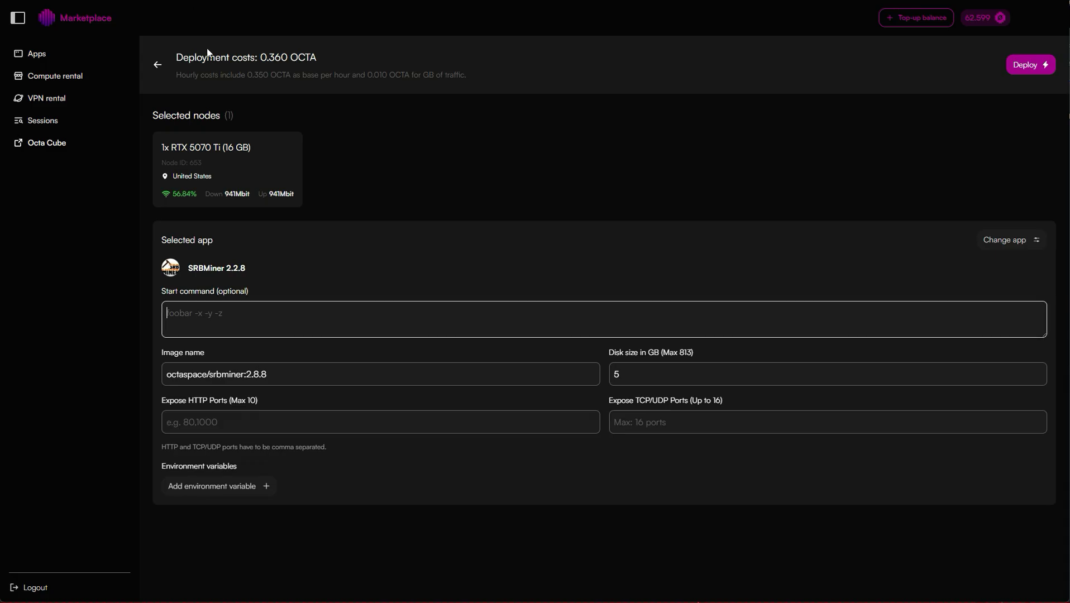
left_click(301, 321)
key("ctrl+v")
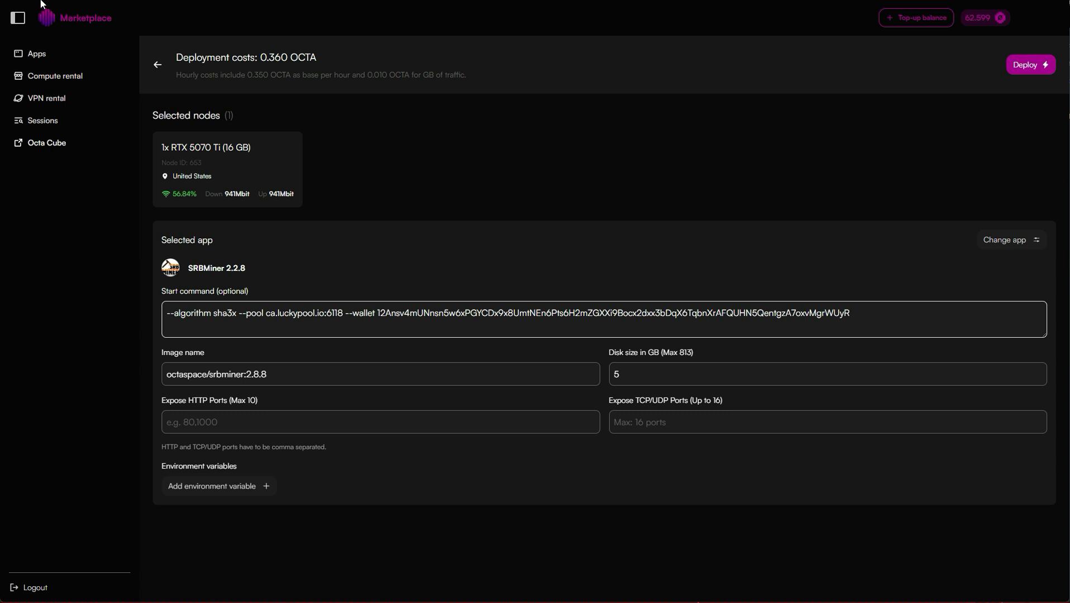
left_click(1028, 64)
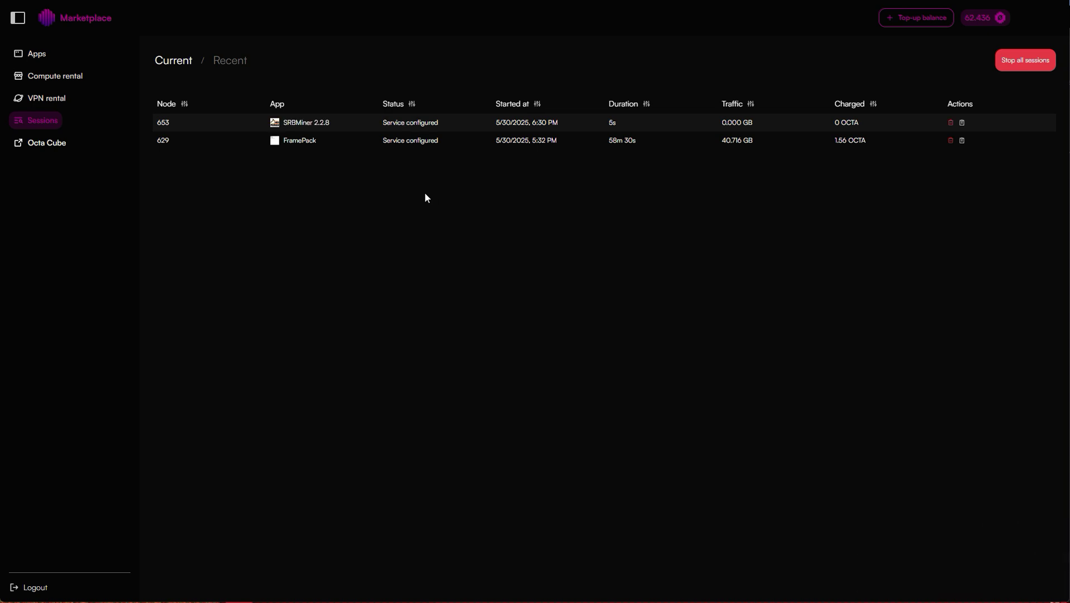
Open the SRBMiner session's details and view its Container Logs showing the ca.luckypool.io:6118 connection.
left_click(415, 121)
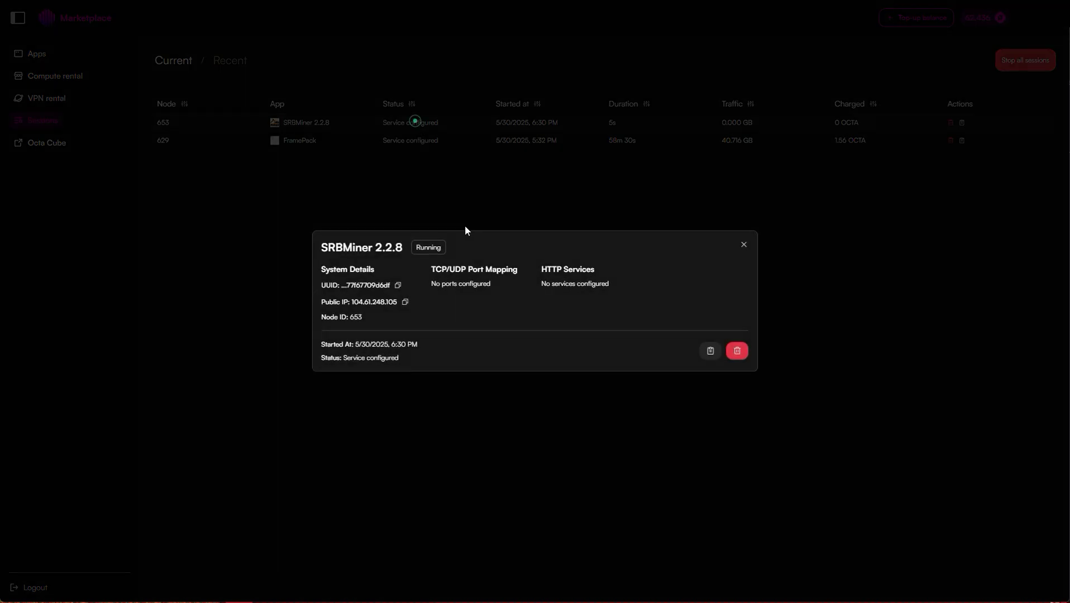
left_click(714, 352)
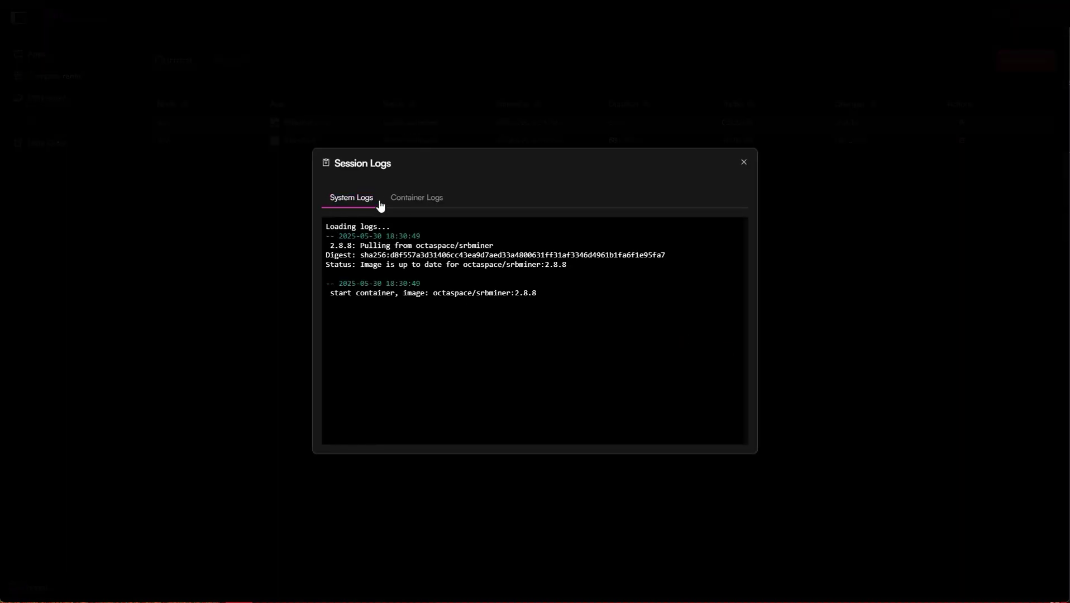
left_click(435, 201)
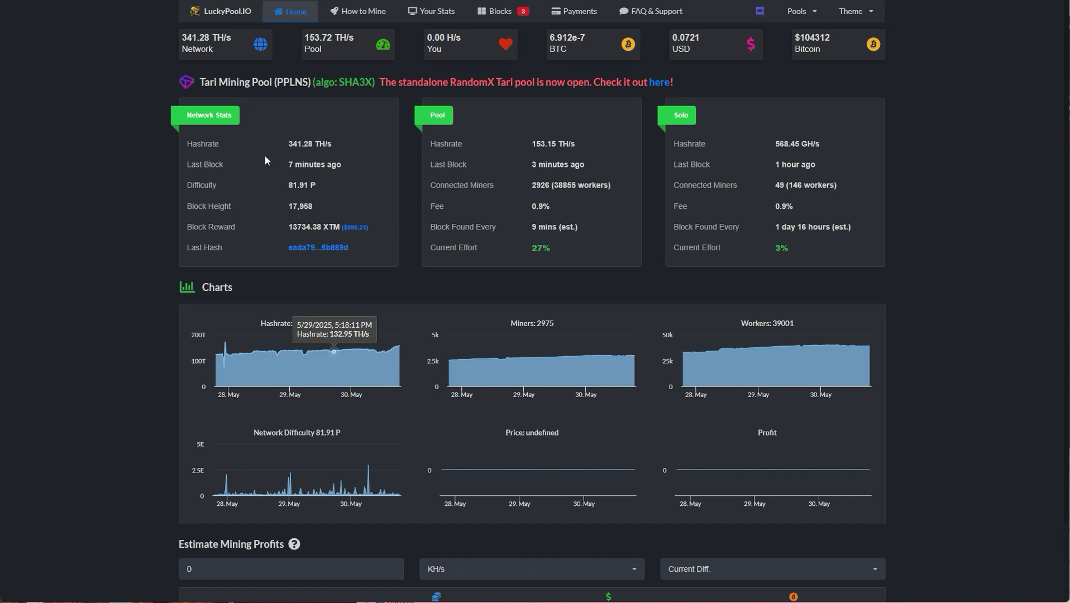
Paste the wallet address into LuckyPool's Your Stats and look up its mining stats.
left_click(433, 11)
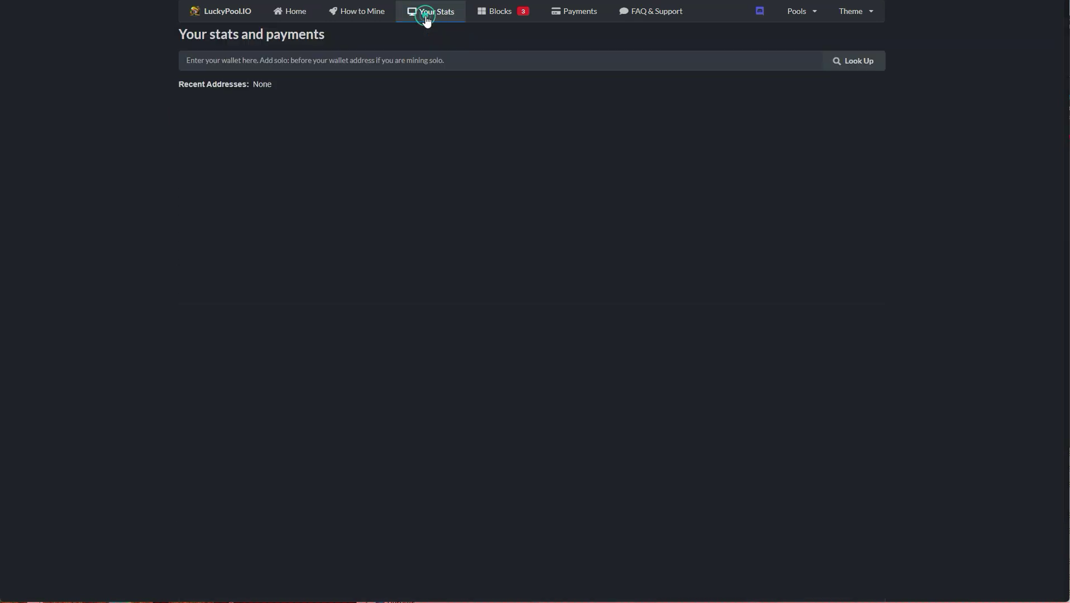
left_click(373, 62)
type("12Ansv4mUNnsn5w6xPGYCDx9x8UmtNEn6Pts6H2mZGXXi9Bocx2dxx3bDqX6TqbnXrAFQUHN5QentgzA7oxvMgrWUyR")
left_click(853, 60)
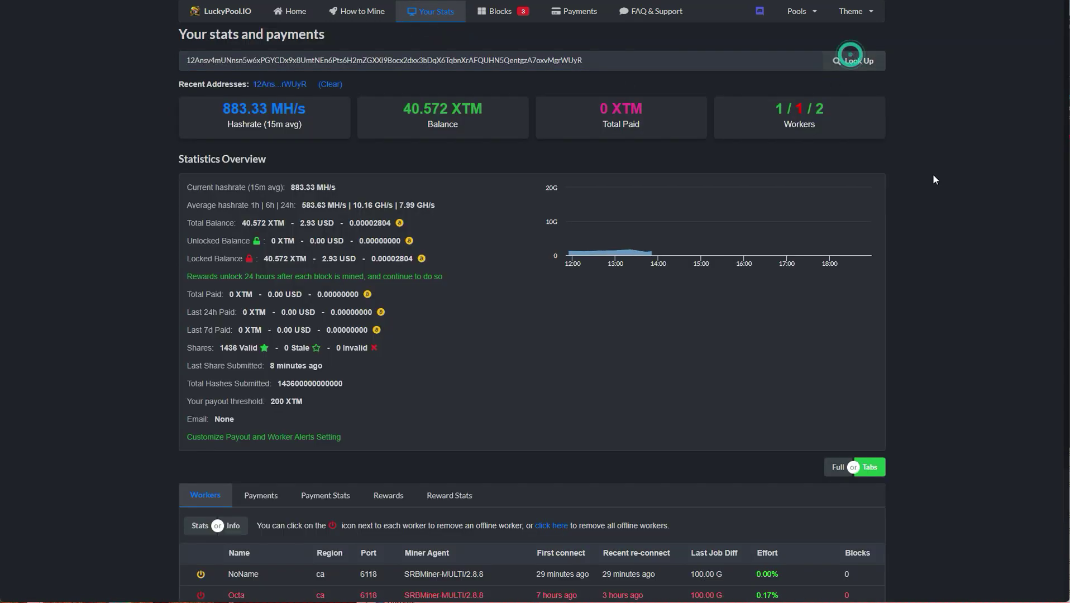
scroll(933, 175, "down", 3)
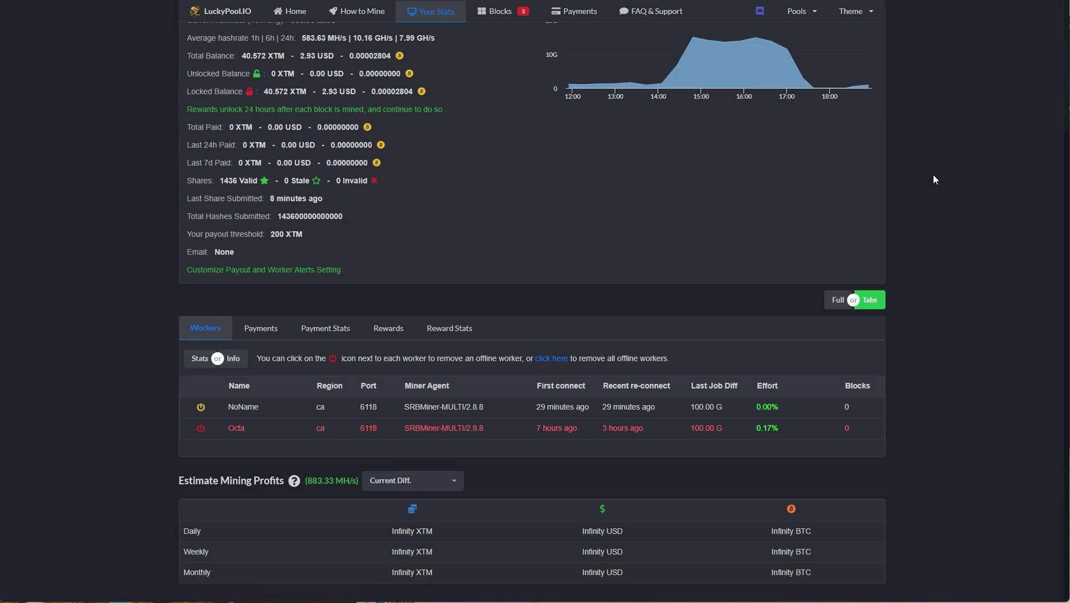
Switch the stats toggle to Full and review workers, payments and block rewards on one page.
left_click(849, 304)
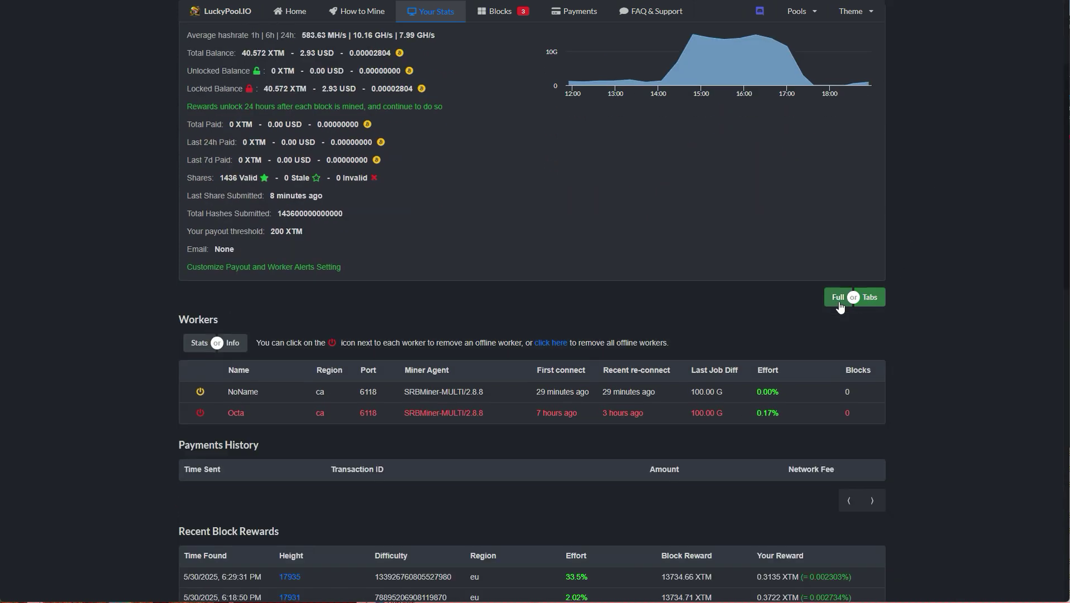
scroll(709, 279, "down", 4)
scroll(707, 279, "down", 3)
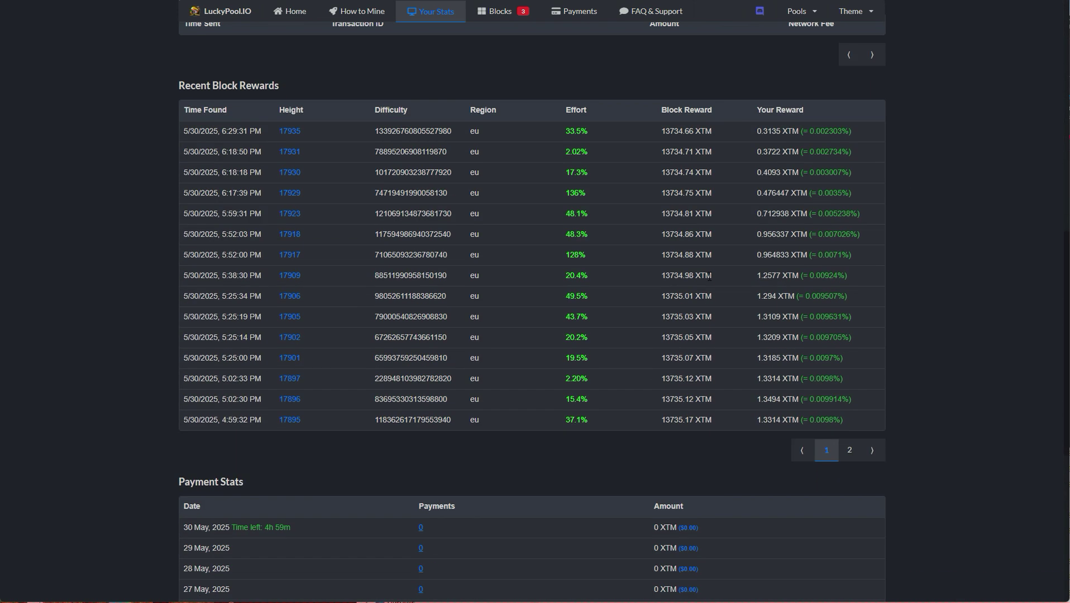
scroll(692, 274, "up", 3)
scroll(681, 271, "up", 8)
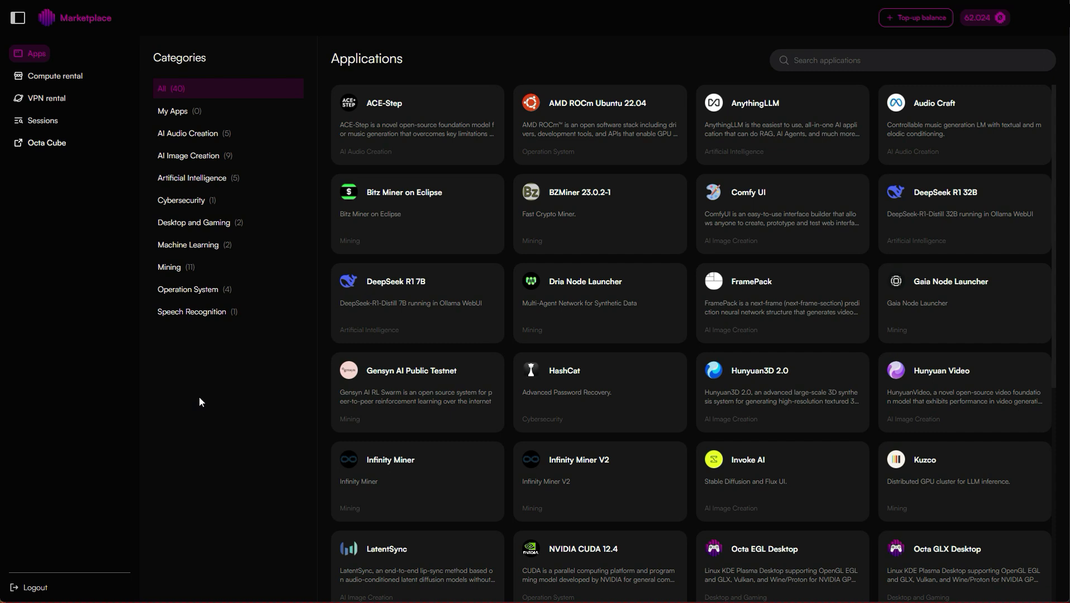
Filter apps to Mining and select the Winnipeg, Beauharnois, Cuyahoga and Norcross GPU nodes for SRBMiner 2.2.8.
left_click(167, 267)
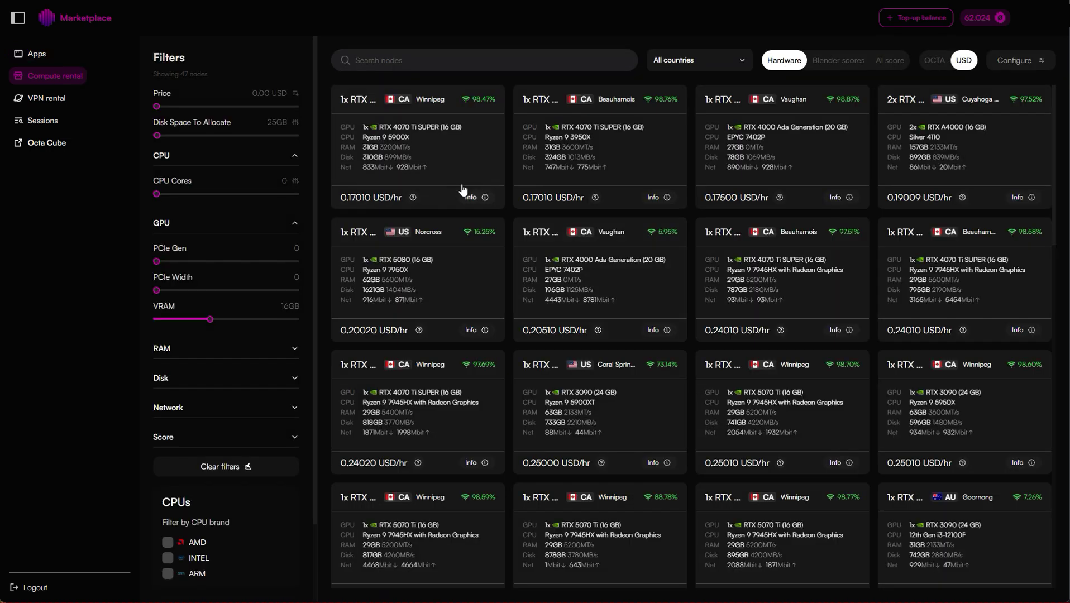
left_click(430, 147)
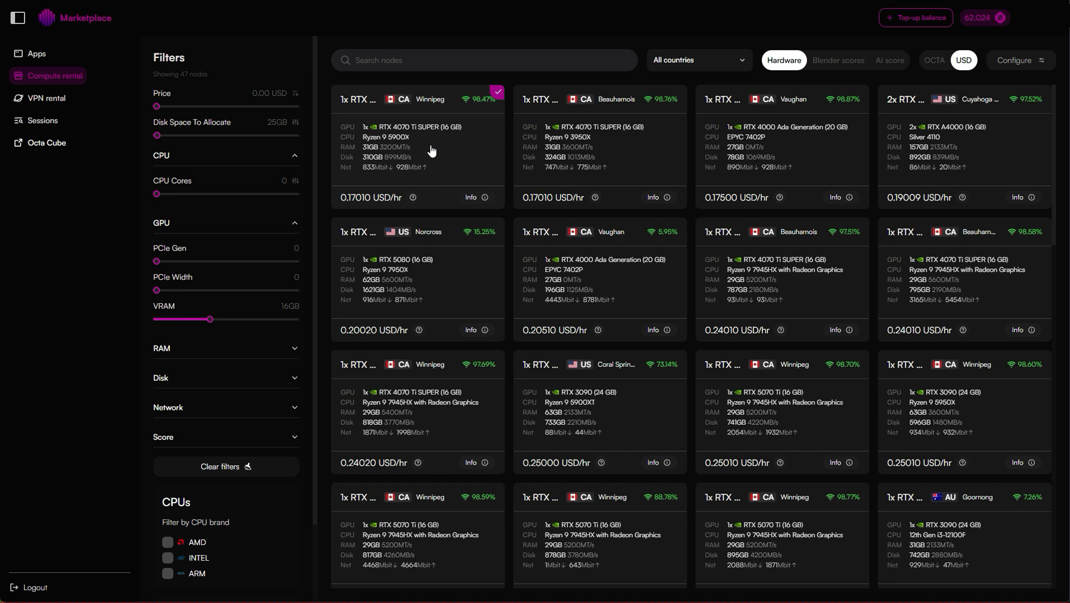
left_click(629, 156)
left_click(944, 155)
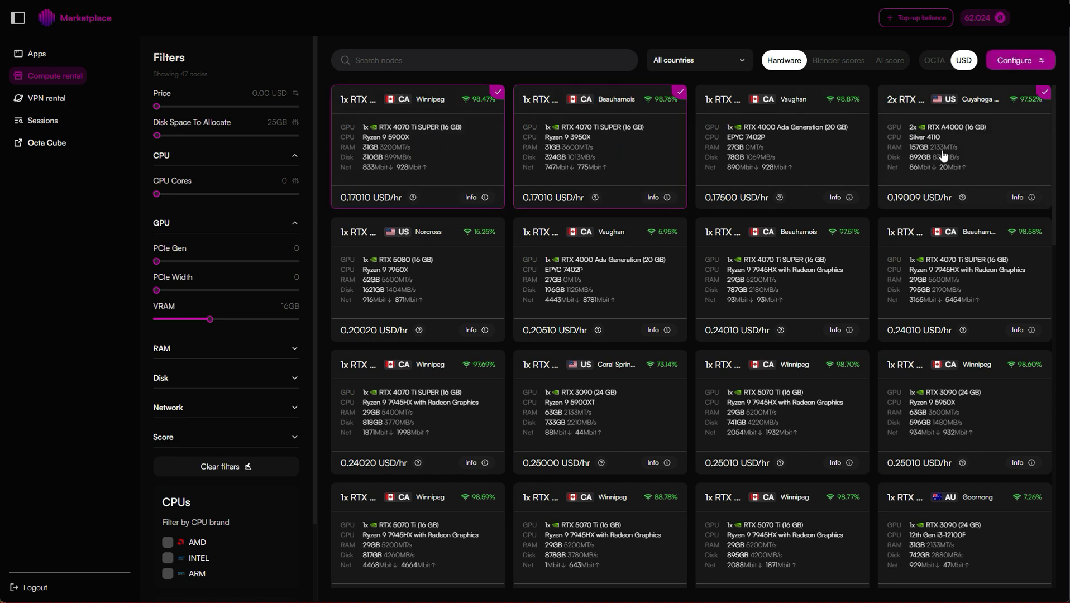
left_click(440, 275)
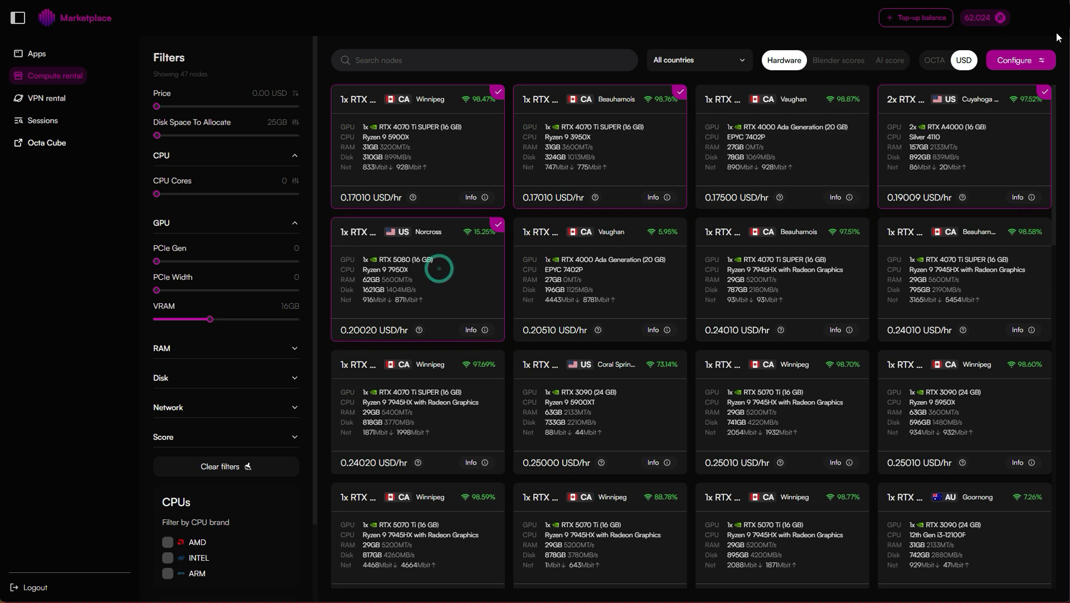
left_click(1034, 63)
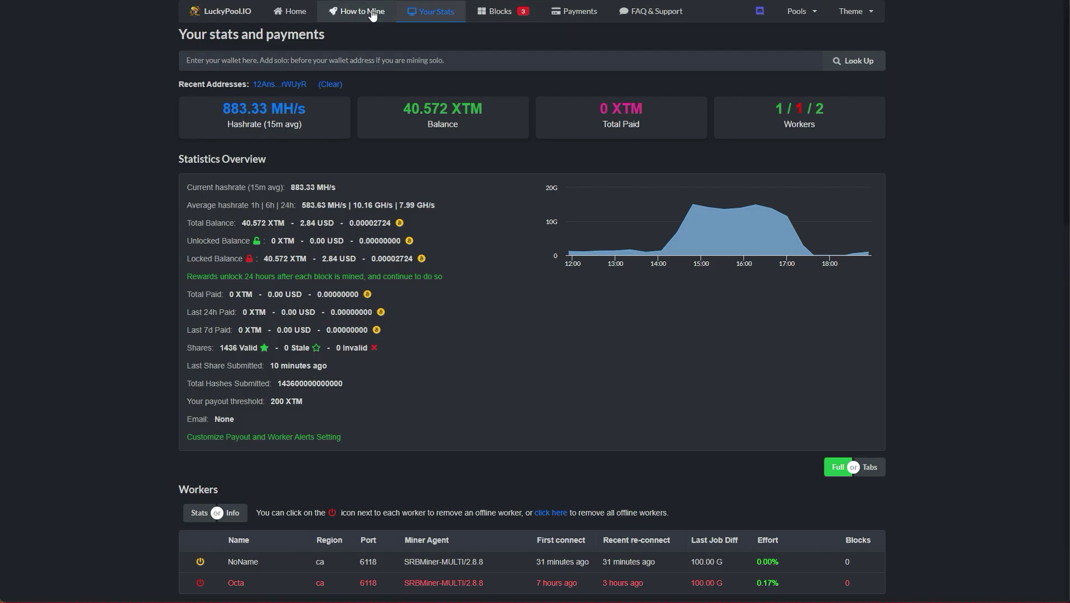
Copy LuckyPool's How to Mine command into the start command and deploy SRBMiner to the four nodes.
left_click(363, 10)
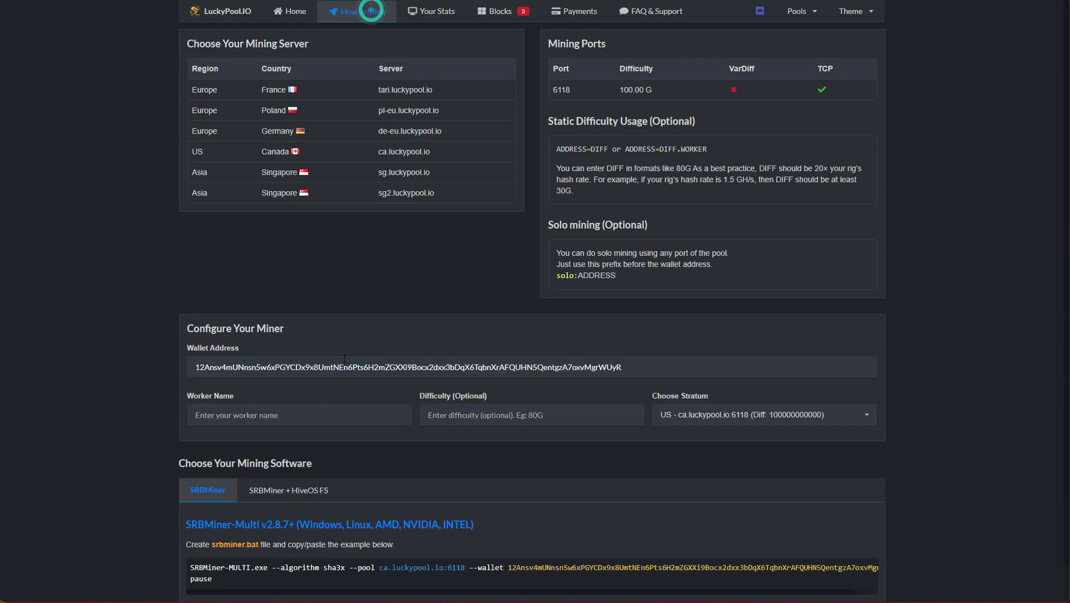
scroll(274, 519, "down", 1)
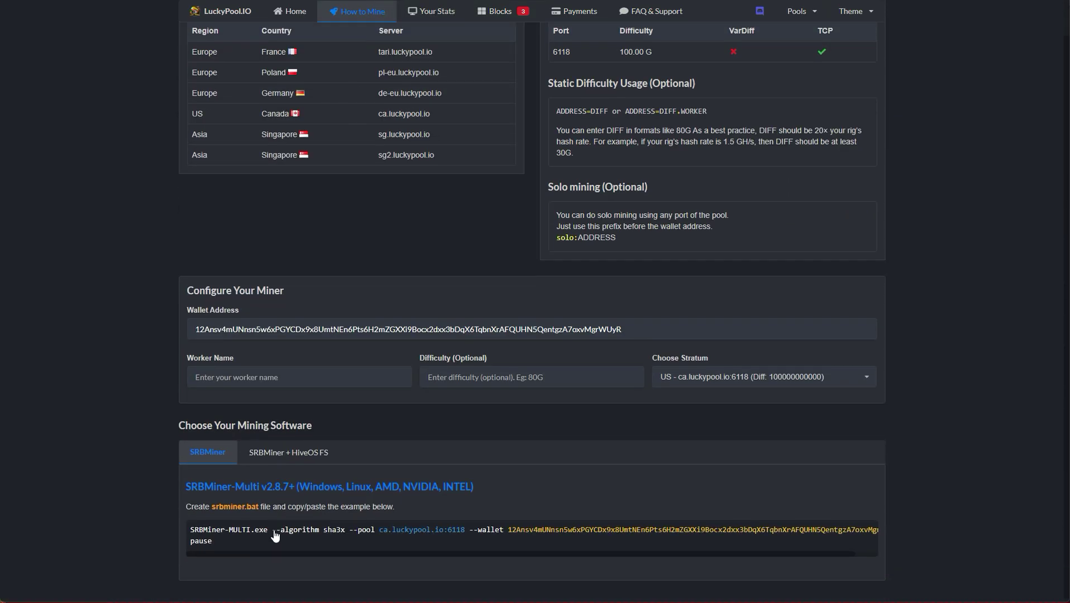
left_click_drag(272, 531, 915, 531)
key("ctrl+c")
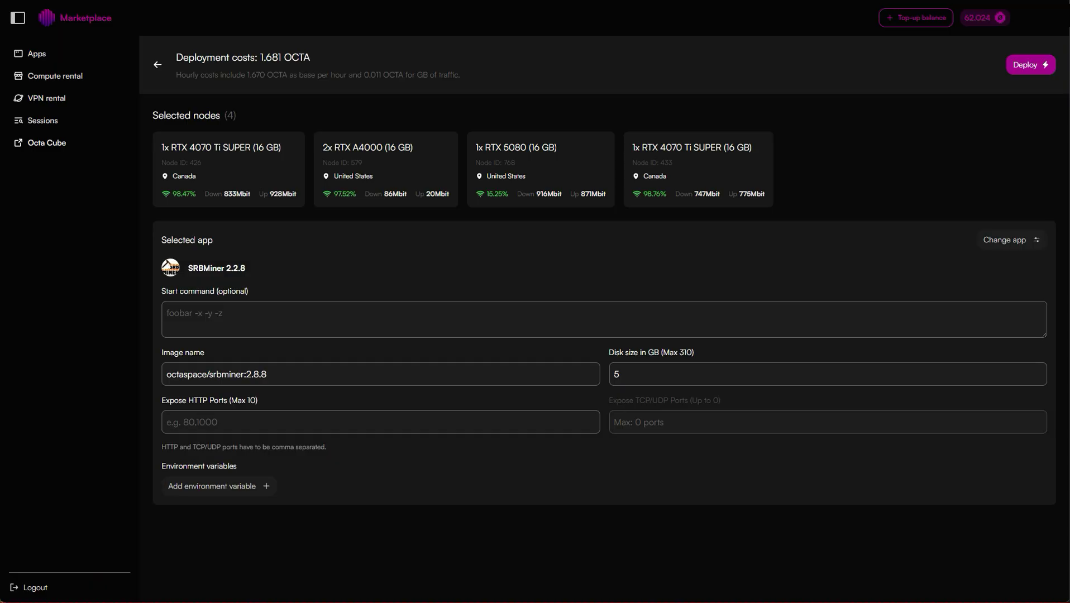
left_click(311, 314)
key("ctrl+v")
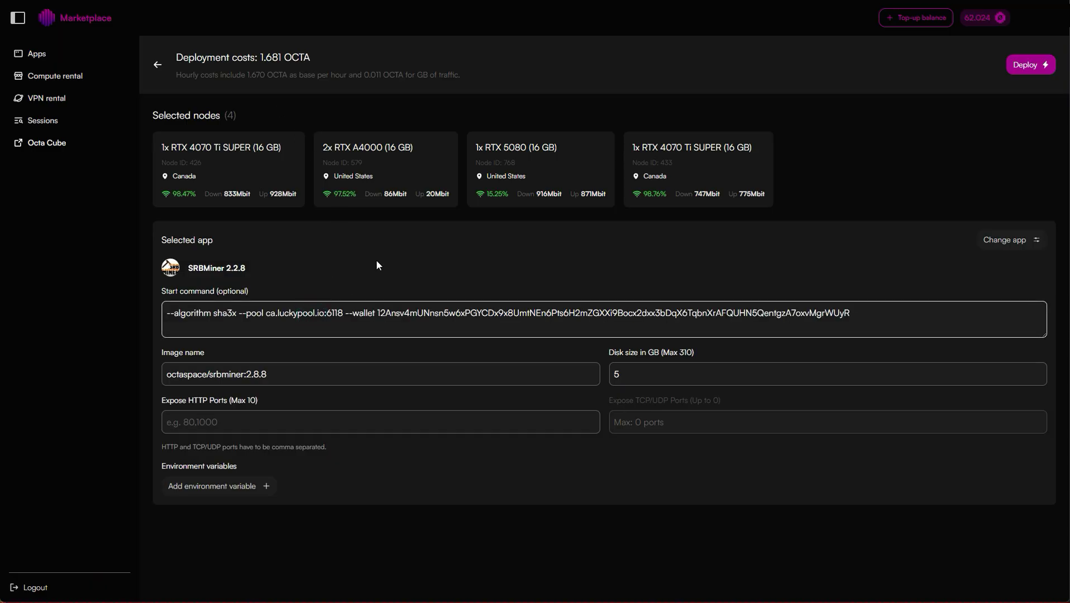
left_click(1039, 66)
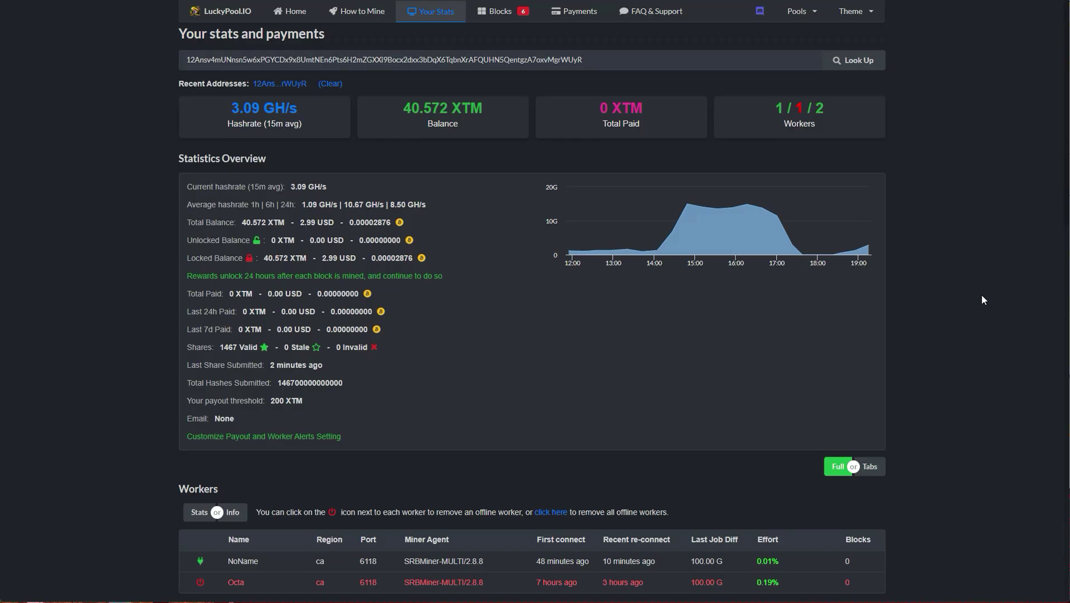
Scroll through LuckyPool's Workers and Block Rewards tables showing 3.09 GH/s with NoName online.
scroll(981, 294, "down", 9)
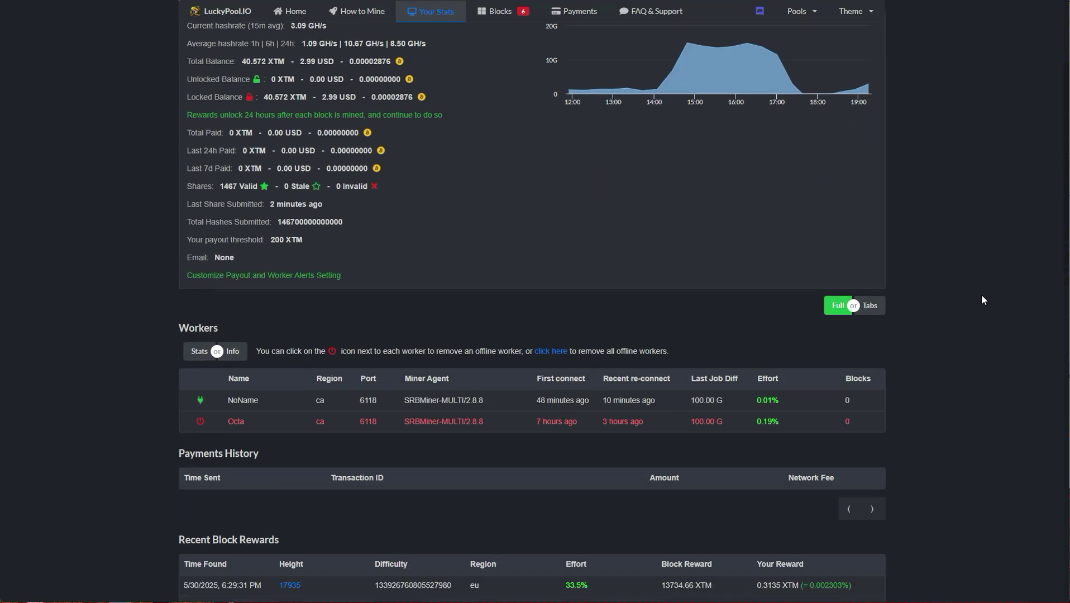
scroll(976, 301, "up", 10)
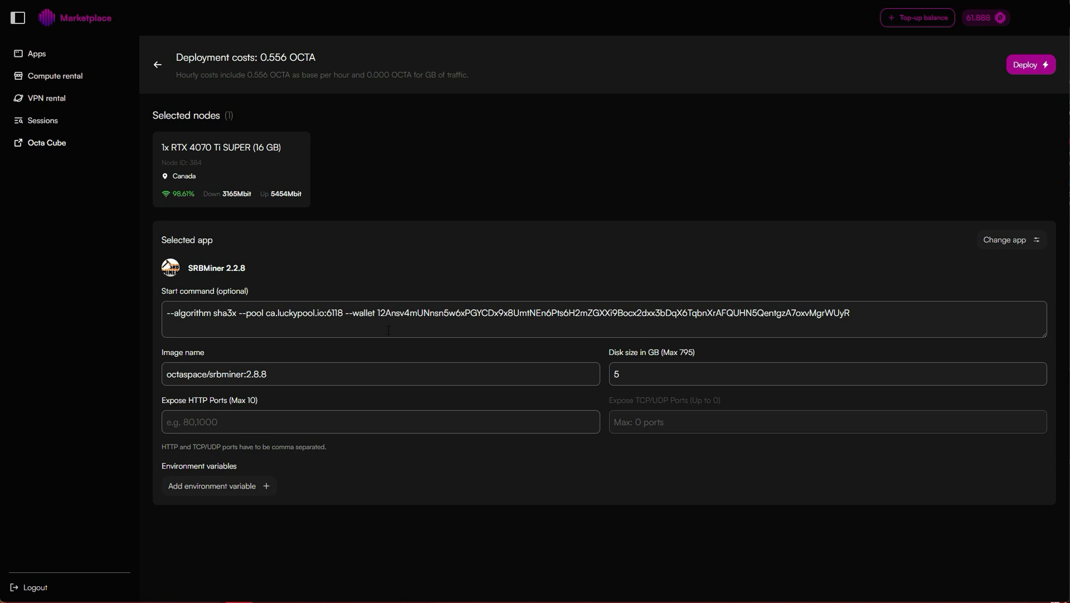
Edit the wallet address in the start command, trying a solo: prefix, then deploy to node 384.
left_click(378, 314)
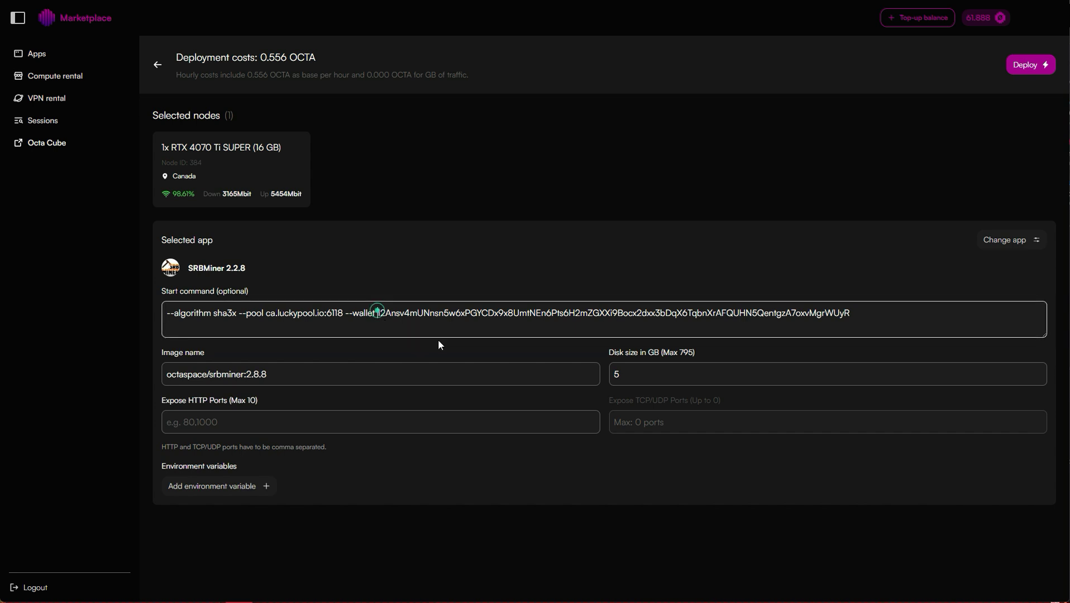
type("solo:")
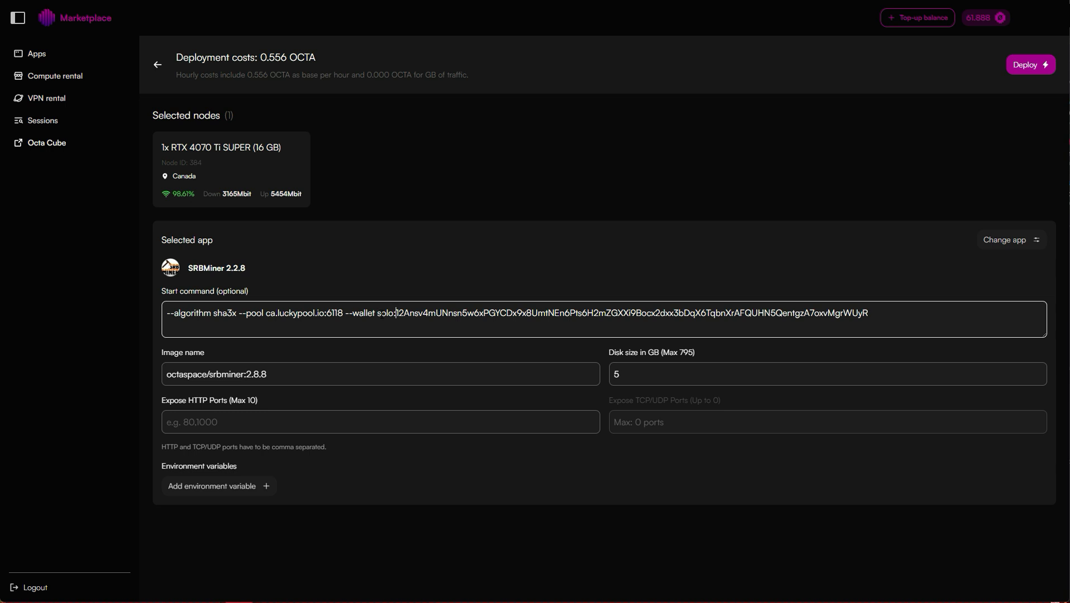
left_click_drag(378, 314, 396, 313)
left_click(405, 314)
left_click(406, 316)
left_click(986, 183)
left_click(1030, 66)
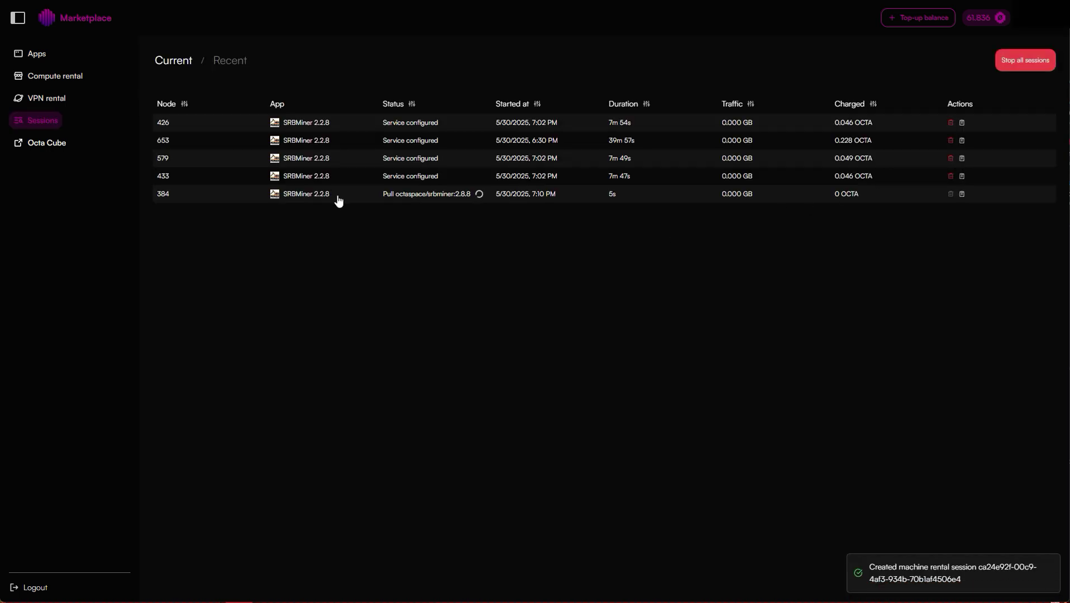
View node 384's container logs, then filter the Apps catalogue to My Apps.
left_click(337, 196)
left_click(706, 353)
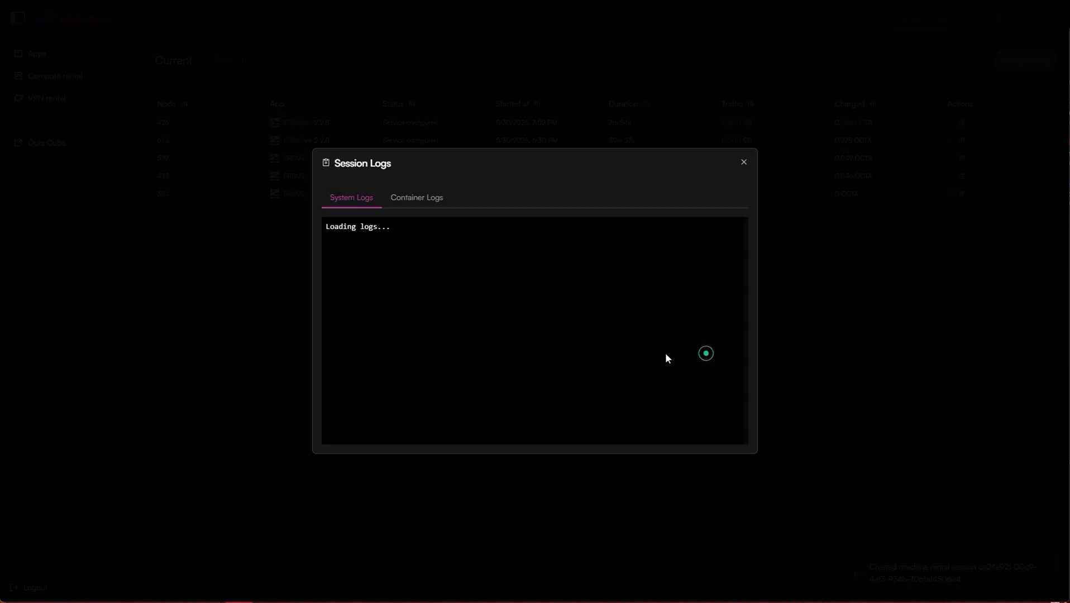
left_click(423, 193)
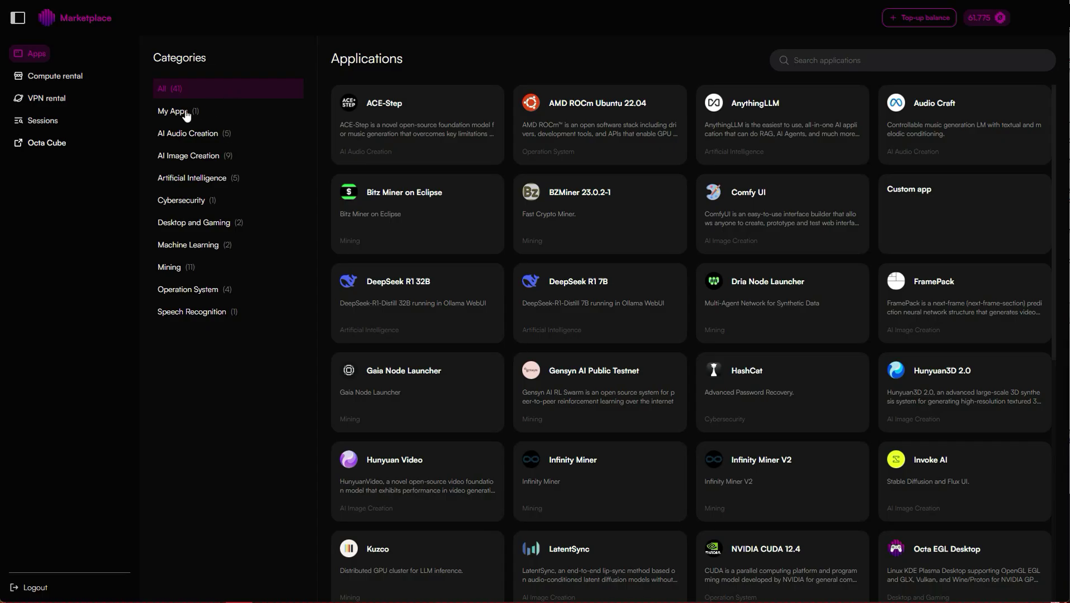
left_click(186, 113)
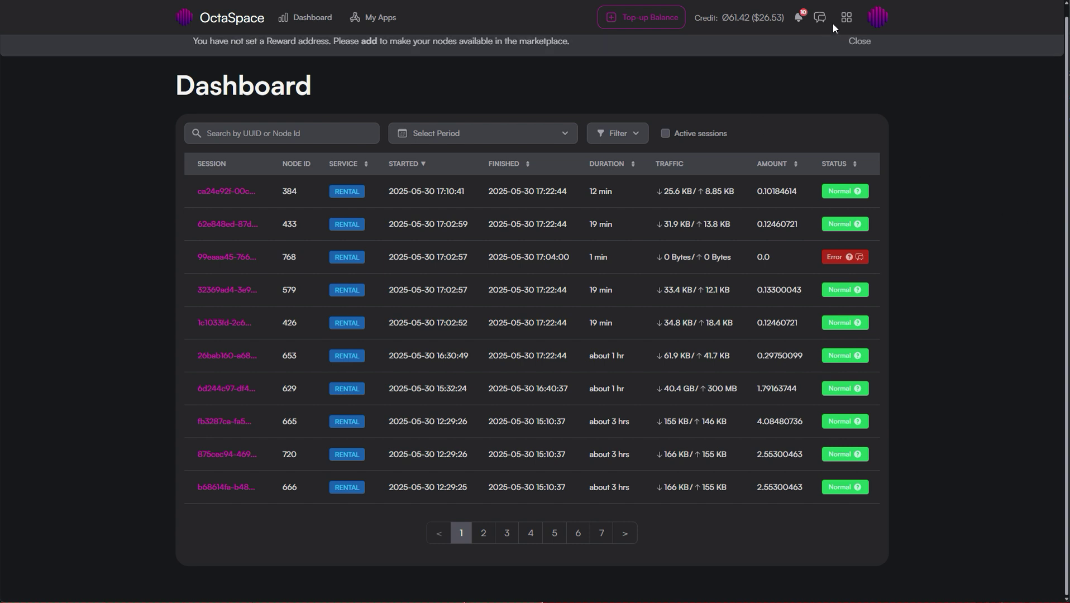
Browse Cube's Billing, Messages and Hosting pages, then return to the sessions dashboard.
left_click(846, 17)
left_click(765, 90)
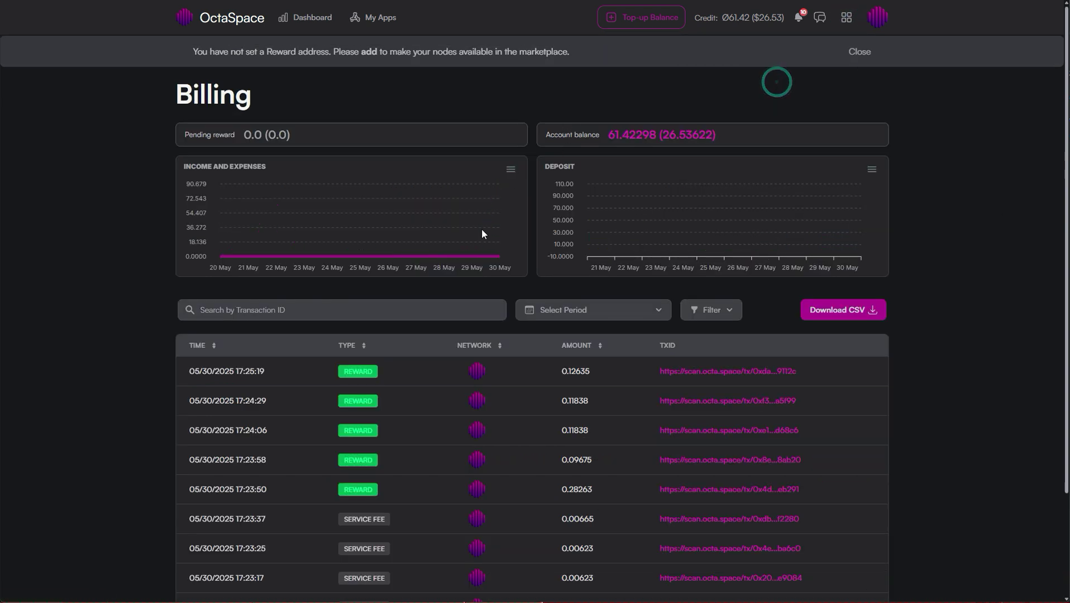
left_click(818, 17)
left_click(846, 17)
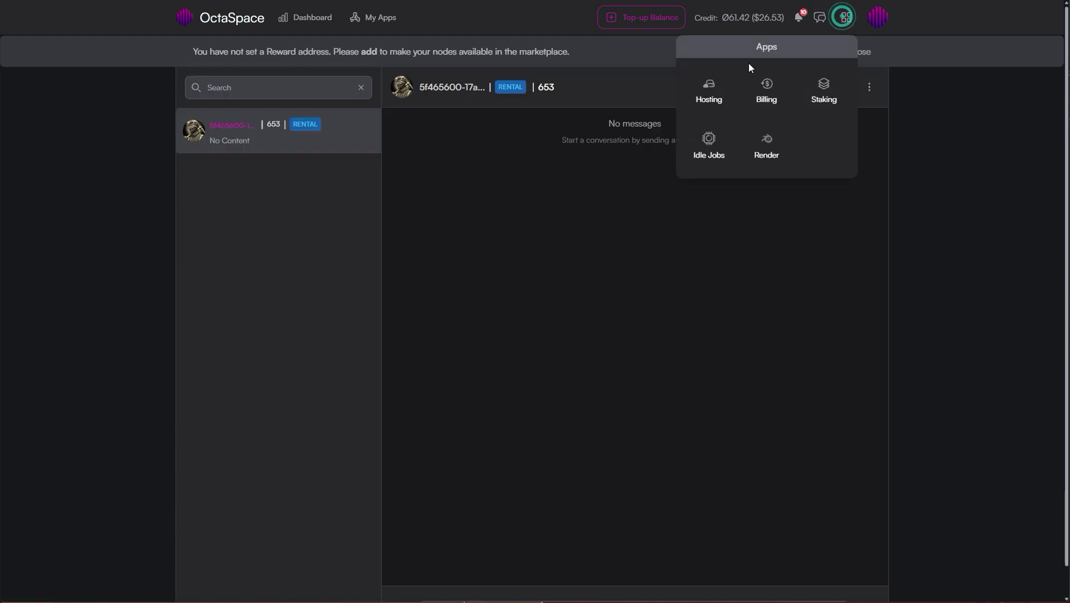
left_click(707, 95)
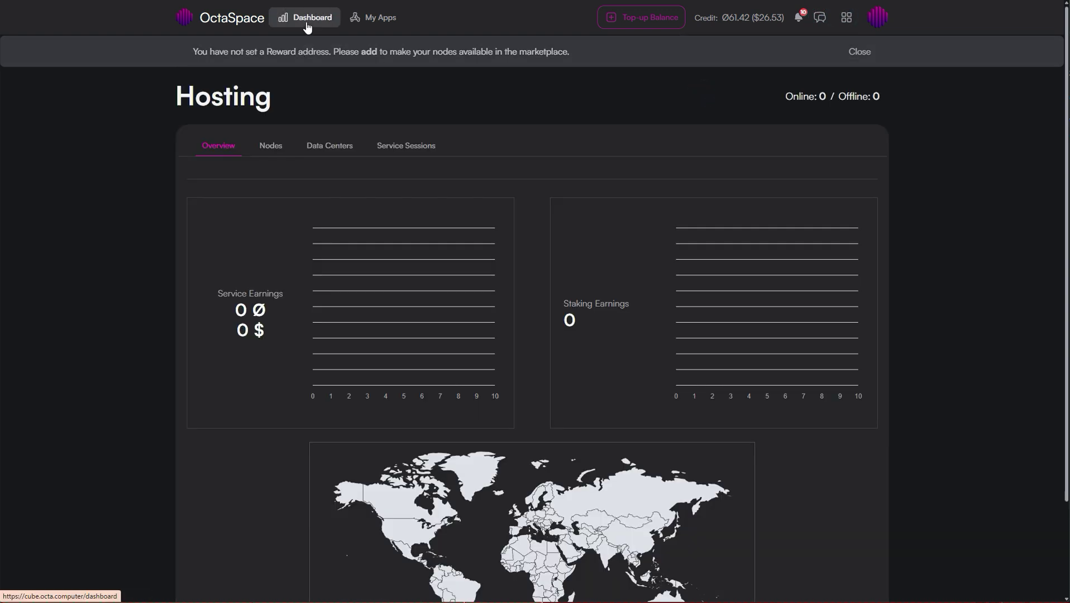
left_click(307, 25)
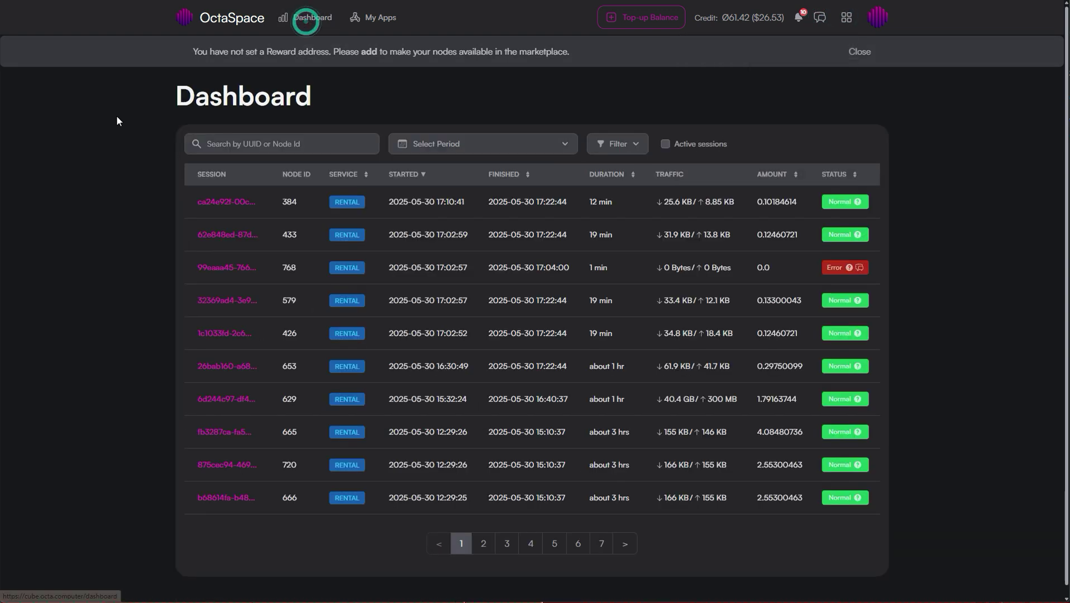
Start a new Cube app named 'Tari (North America)' with short description 'North America'.
left_click(371, 20)
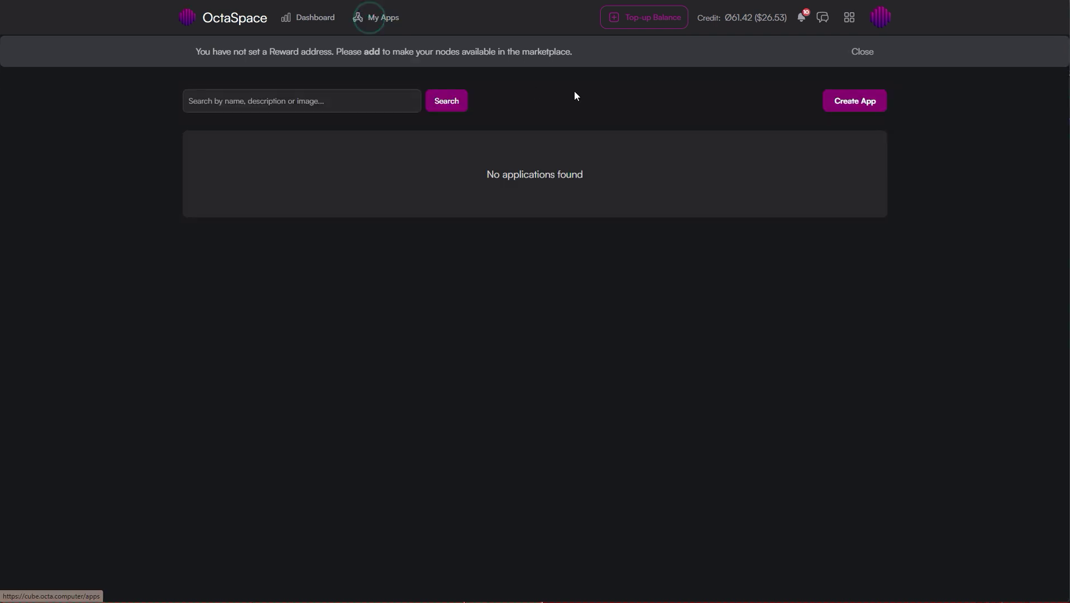
left_click(842, 106)
left_click(413, 144)
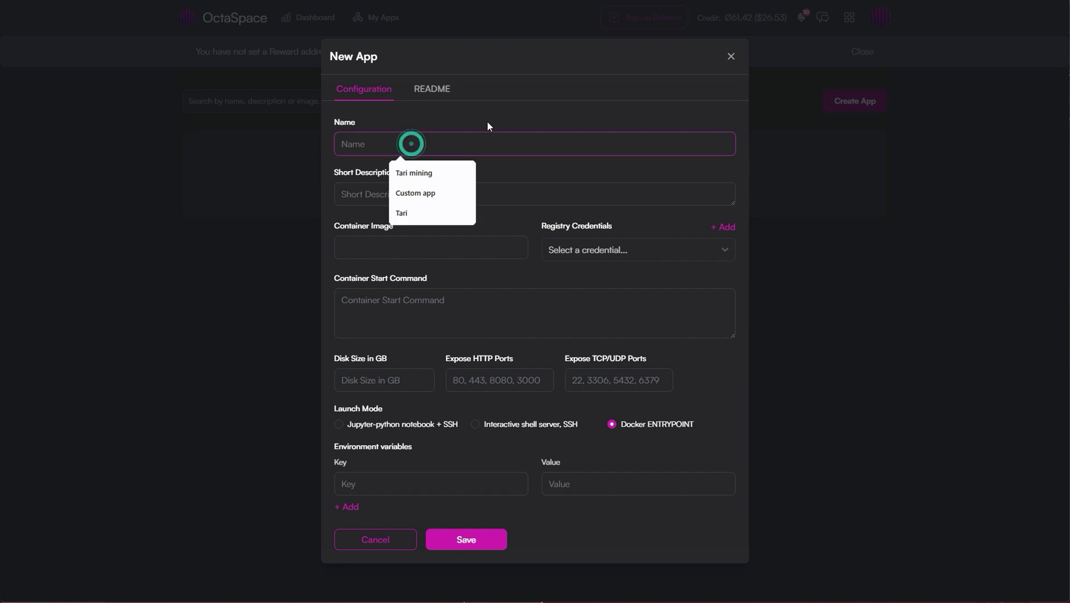
type("Tari (")
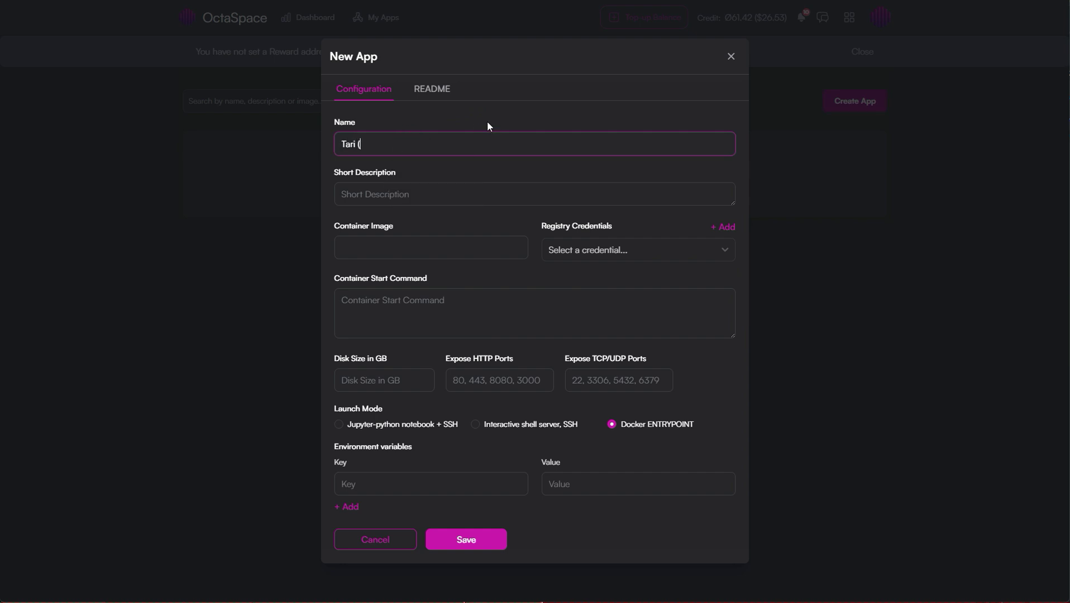
type("North America)")
left_click(432, 188)
type("North America")
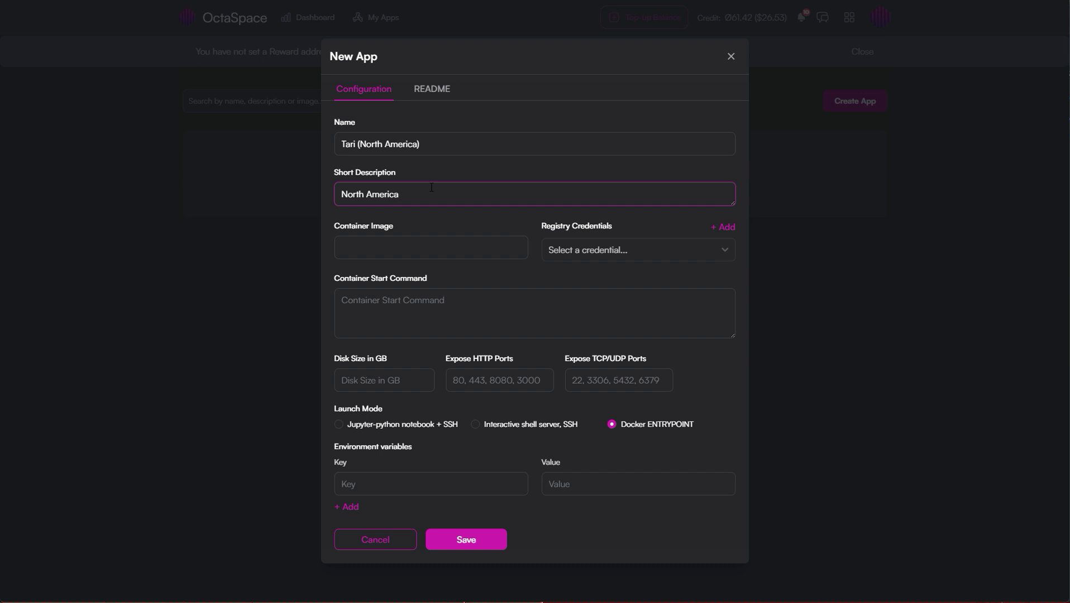
Set image octaspace/srbminer:2.8.8, paste the LuckyPool sha3x start command, and save the app.
left_click(385, 244)
key("Down")
key("Return")
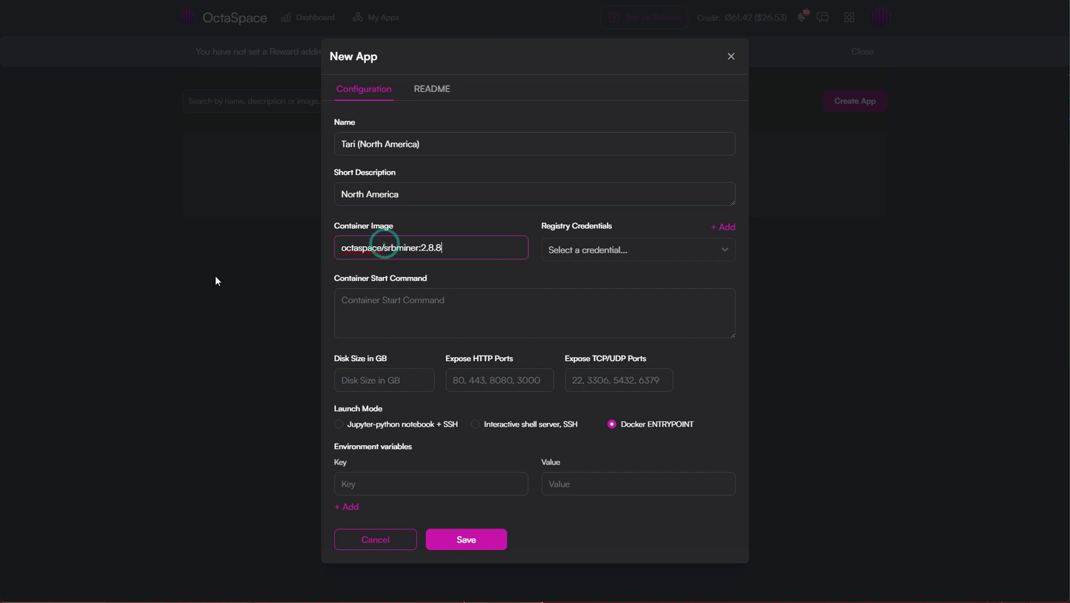
left_click(11, 1)
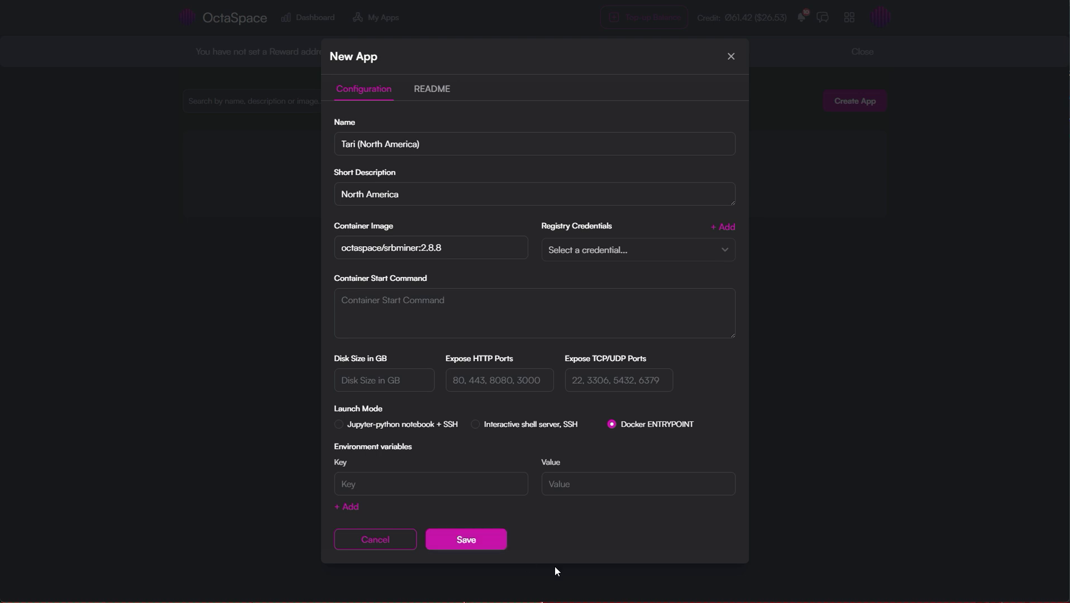
left_click(357, 306)
key("ctrl+v")
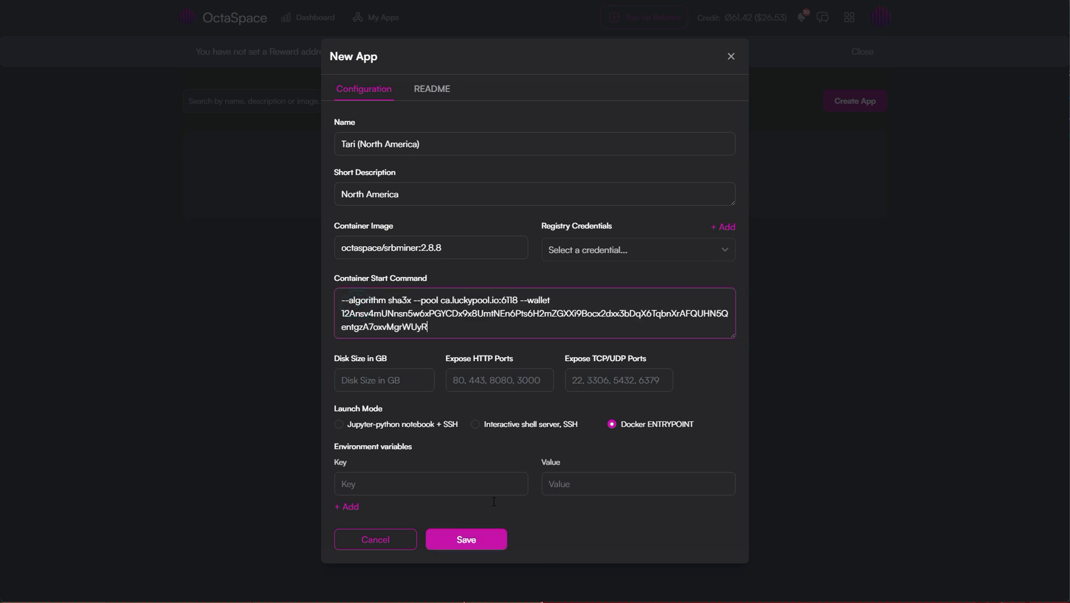
left_click(498, 540)
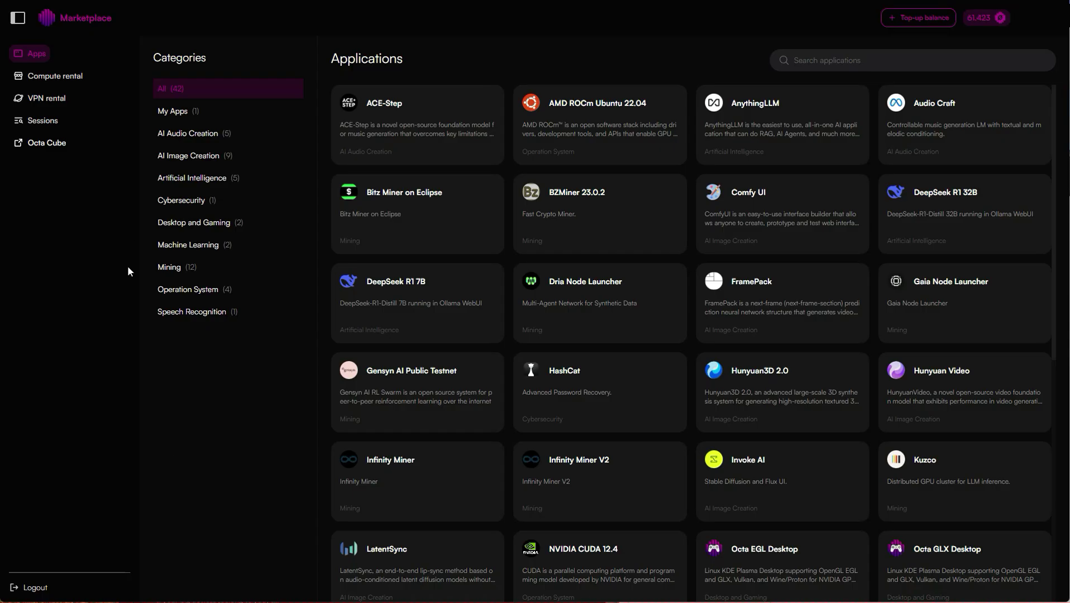
Pick Tari (North America) under My Apps, select the US RTX 5070 Ti node 653, and deploy.
left_click(183, 111)
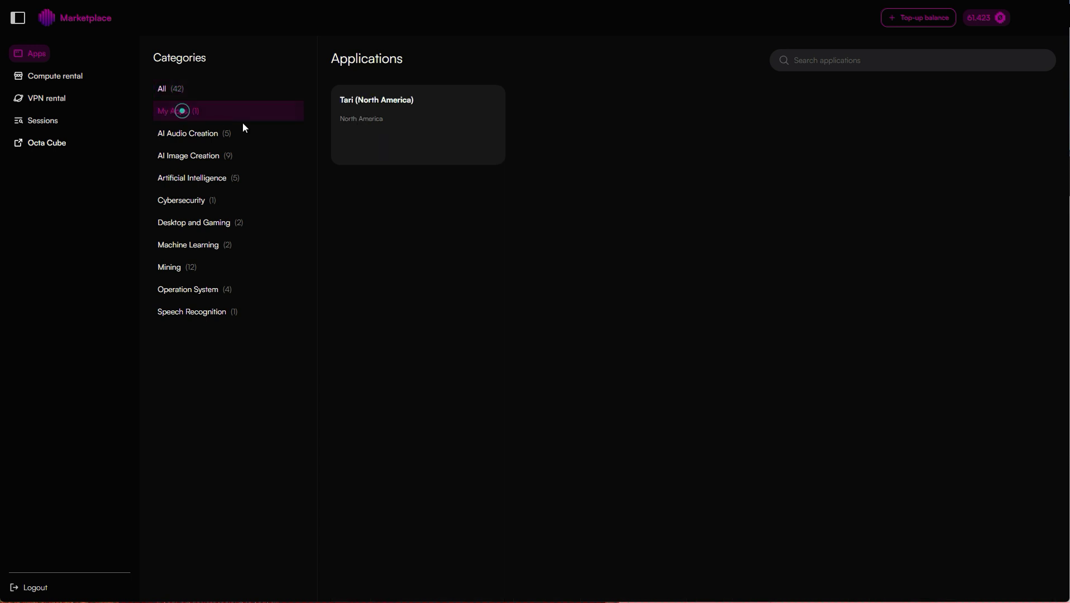
left_click(441, 103)
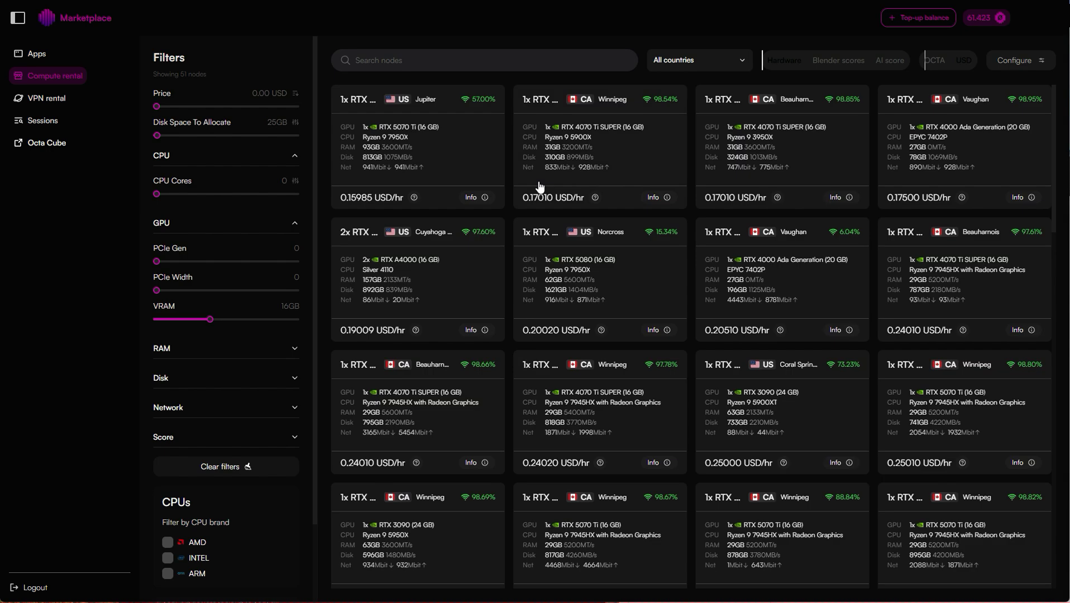
left_click(451, 156)
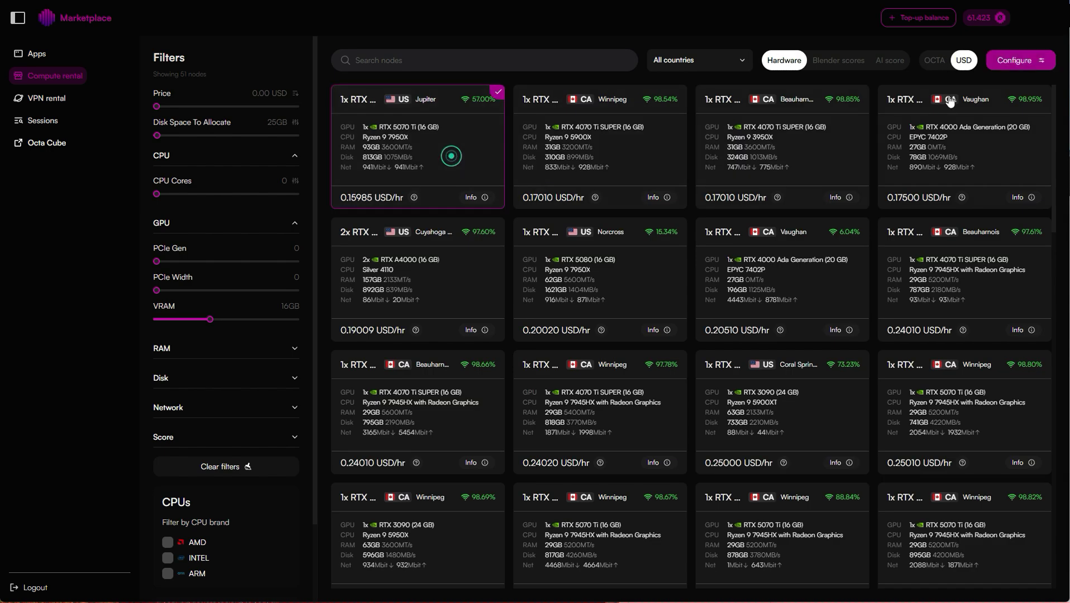
left_click(1018, 58)
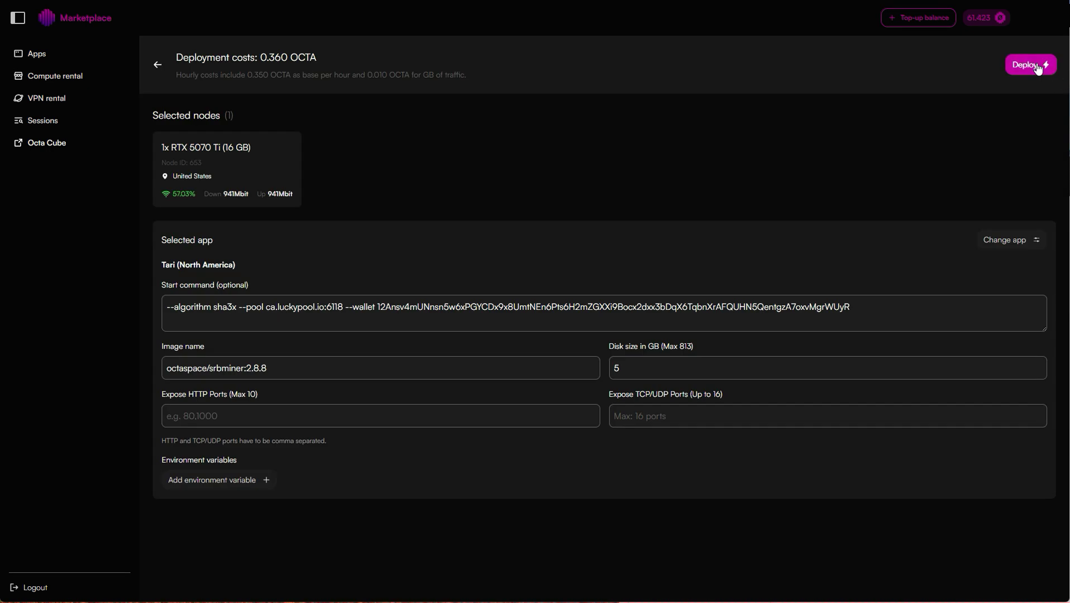
left_click(1034, 66)
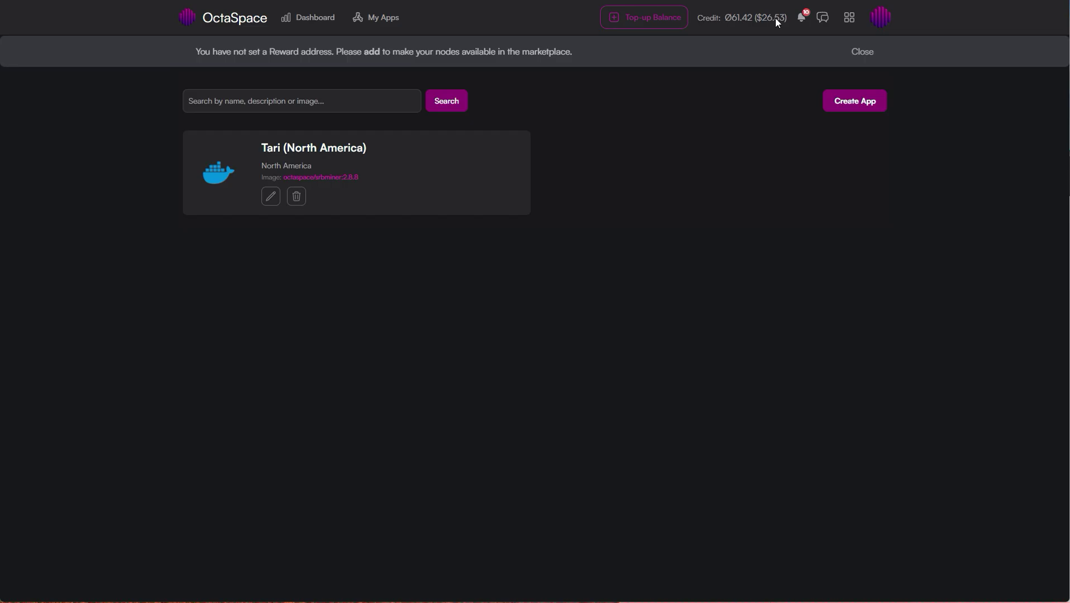
Begin a new app named 'Tari (Asia)' and choose the suggested srbminer container image.
left_click(849, 100)
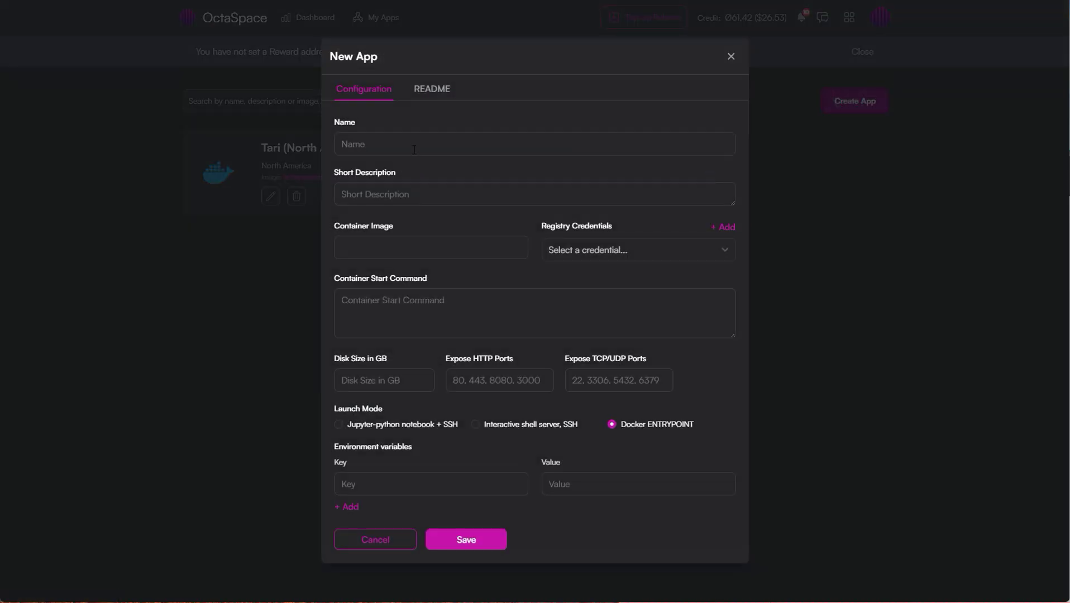
left_click(456, 142)
type("Tari ")
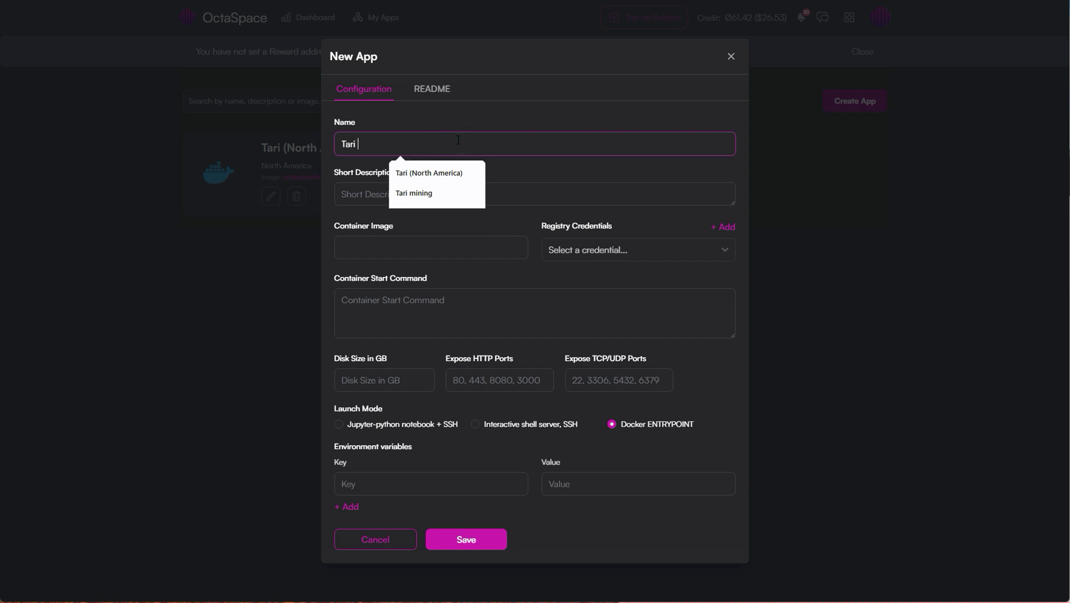
type("(Asia)")
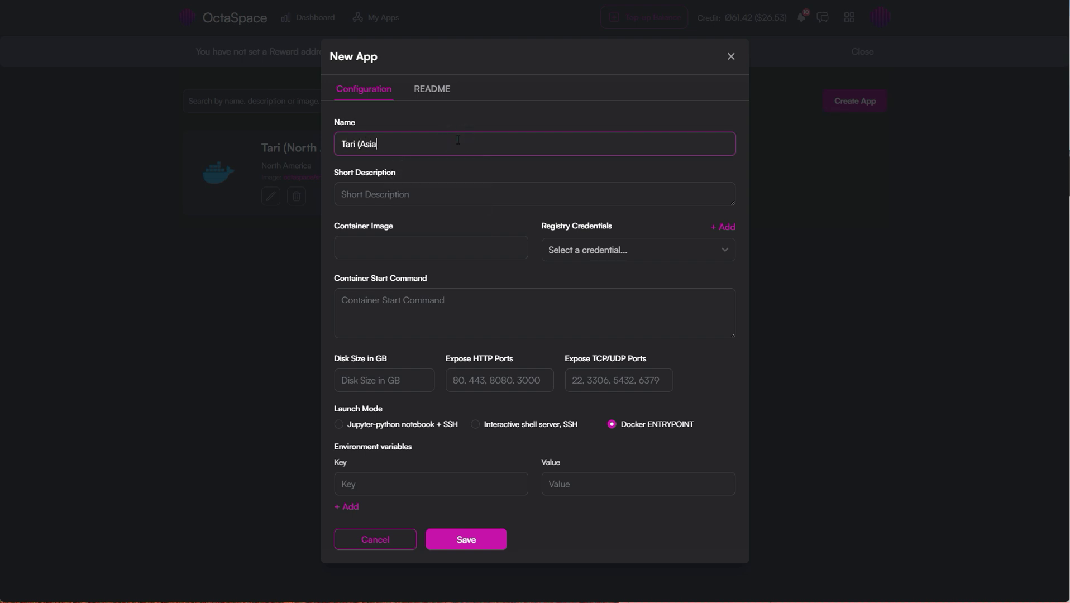
left_click(441, 254)
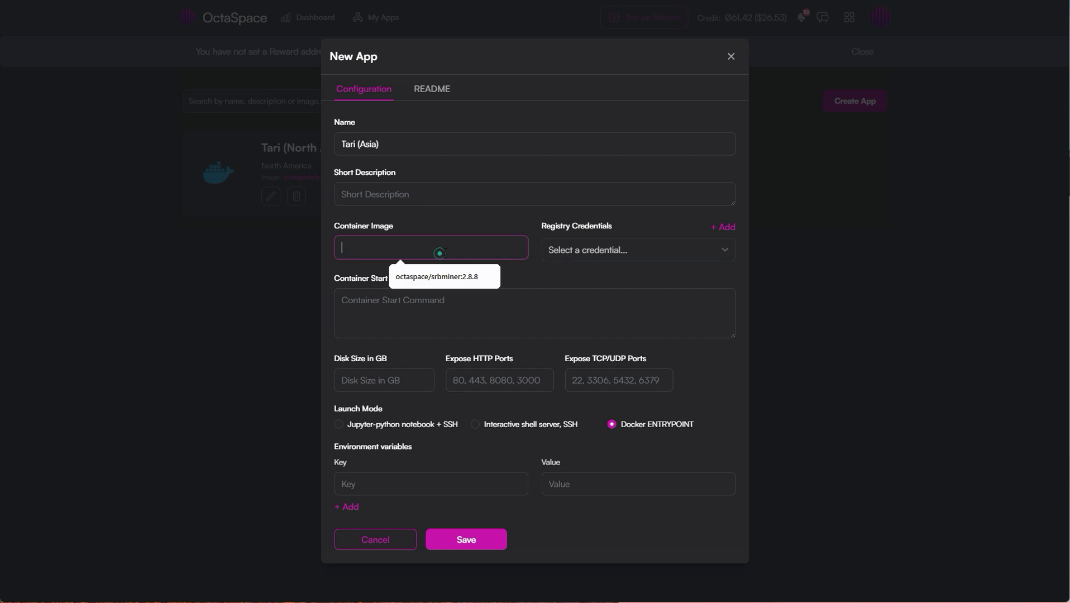
left_click(466, 277)
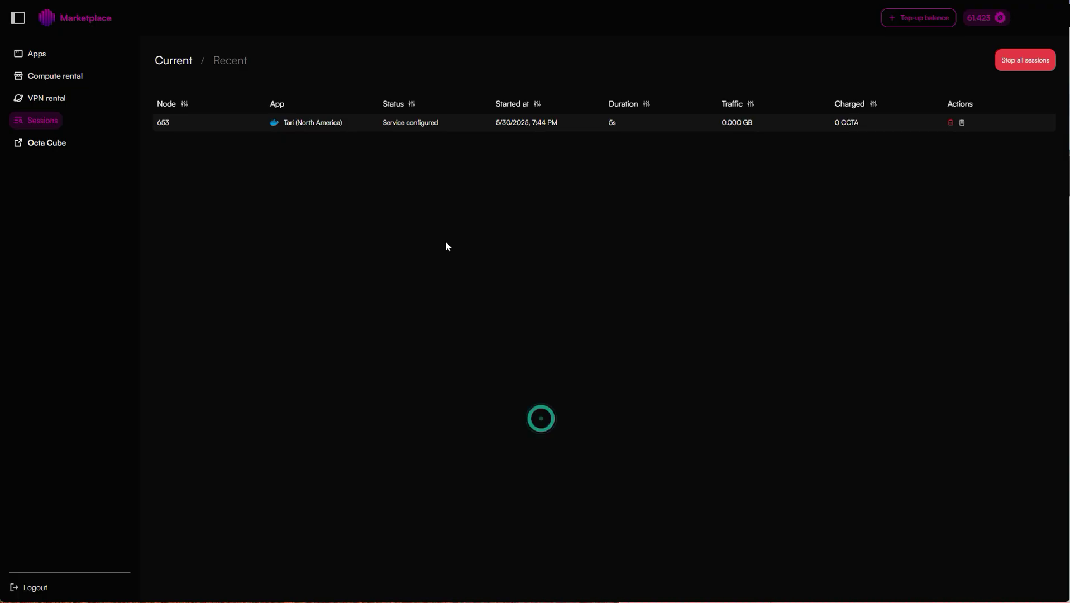
View node 653's container logs for the Tari (North America) session, showing SRBMiner on ca.luckypool.io:6118.
left_click(514, 123)
left_click(710, 351)
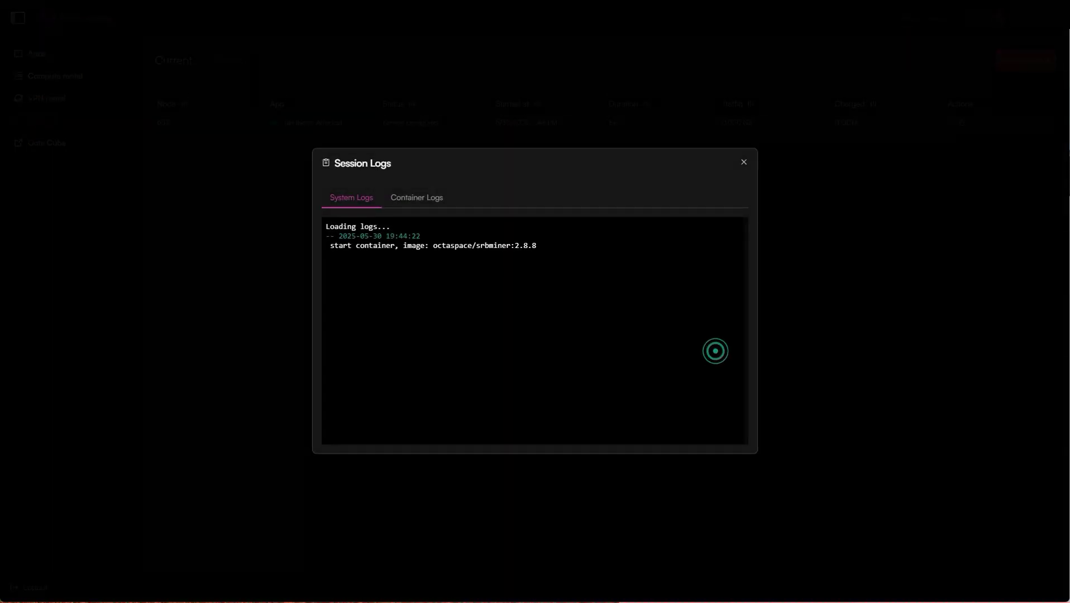
left_click(430, 199)
left_click(430, 198)
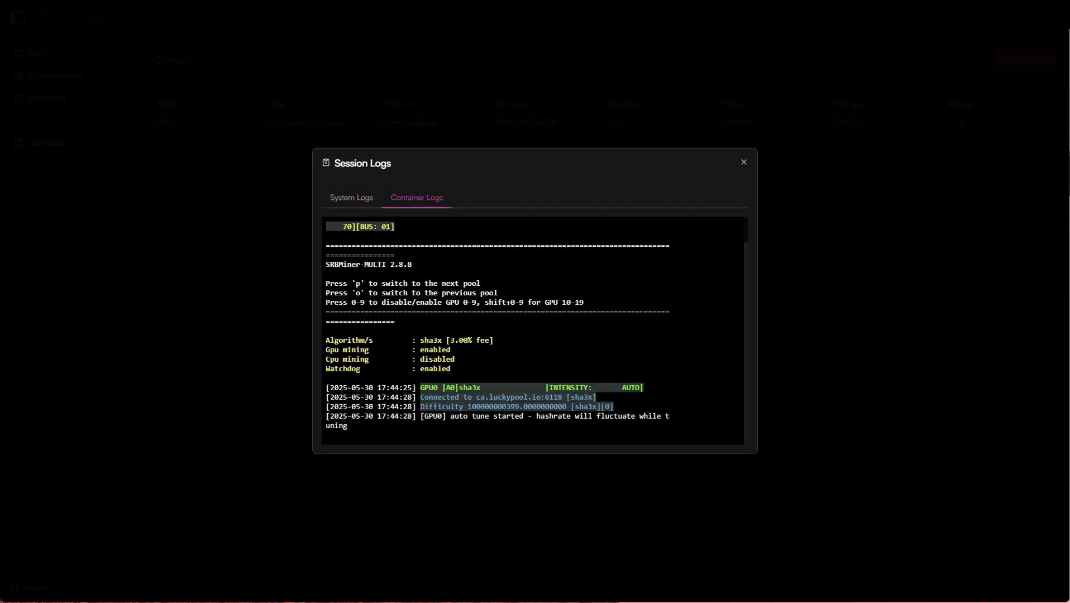